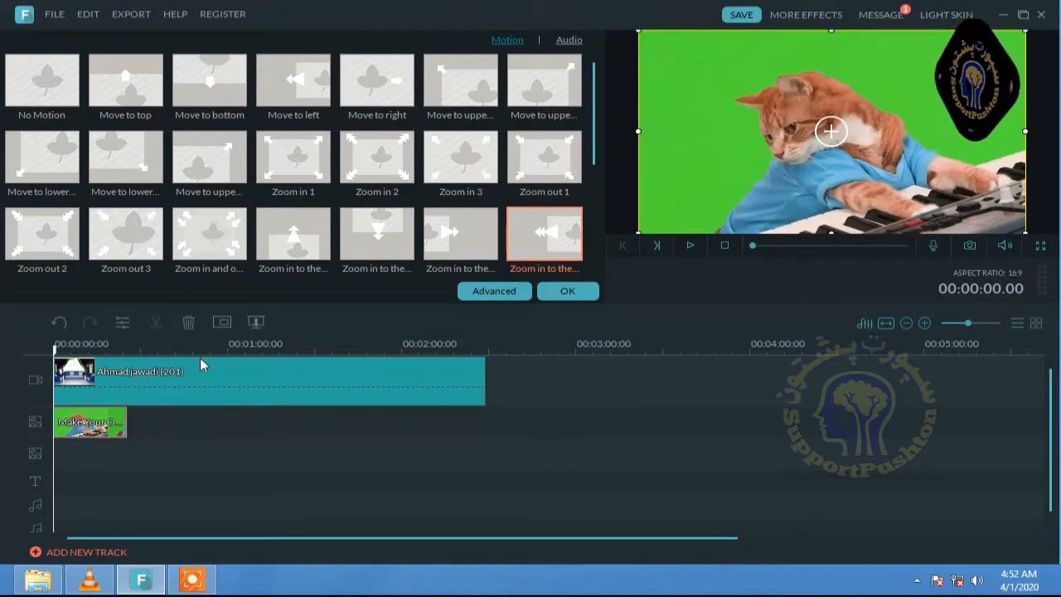
Step: Add a second copy of the keyboard cat clip to the overlay track directly after the first one
click(493, 291)
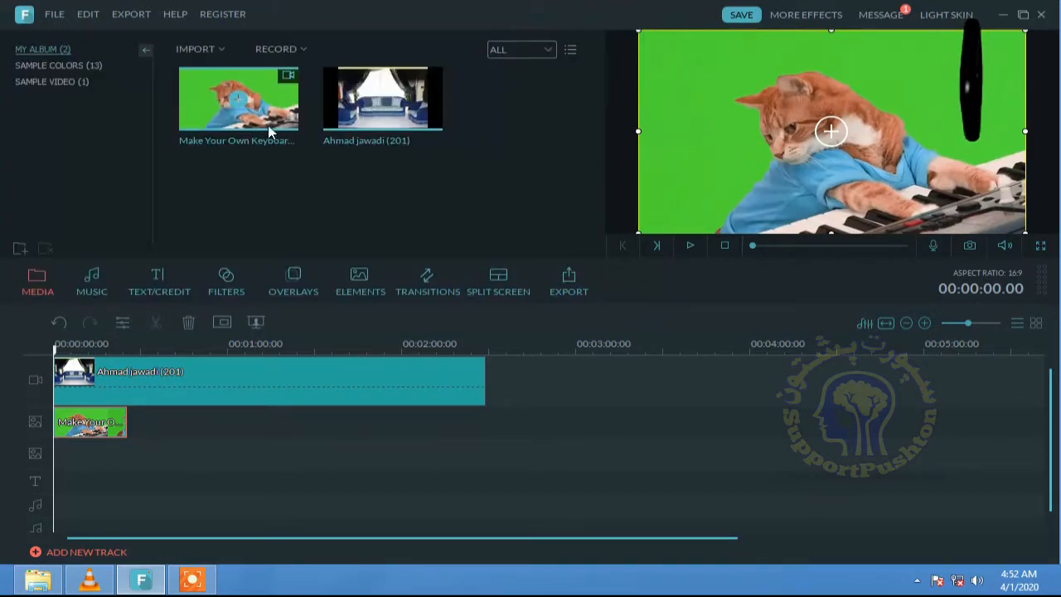
drag(268, 126, 133, 423)
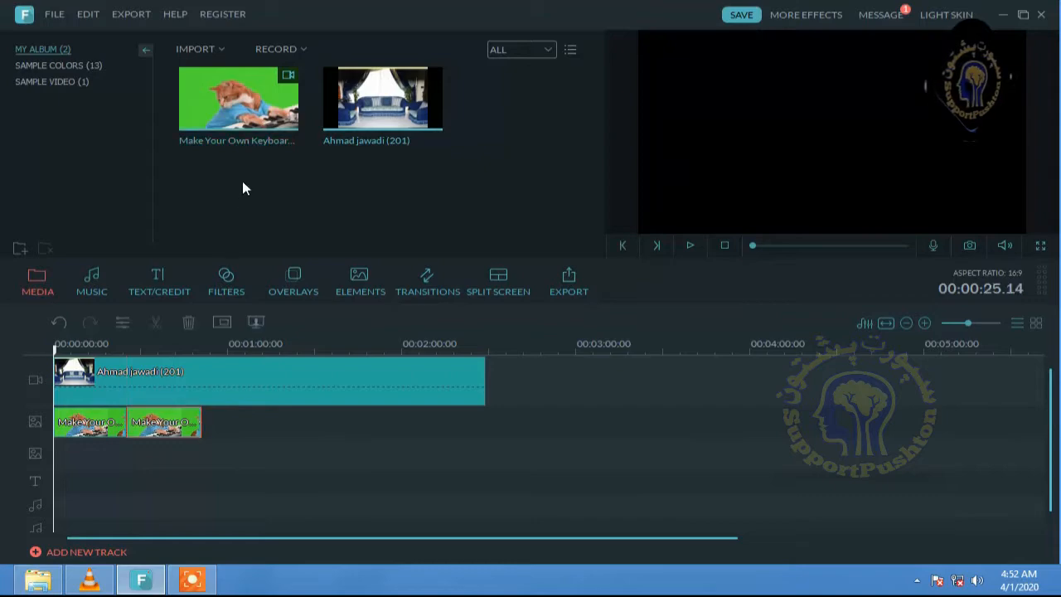
Step: Try the zoom-in motion with upward arrows on the first cat clip, preview its playback, and undo it
double_click(102, 426)
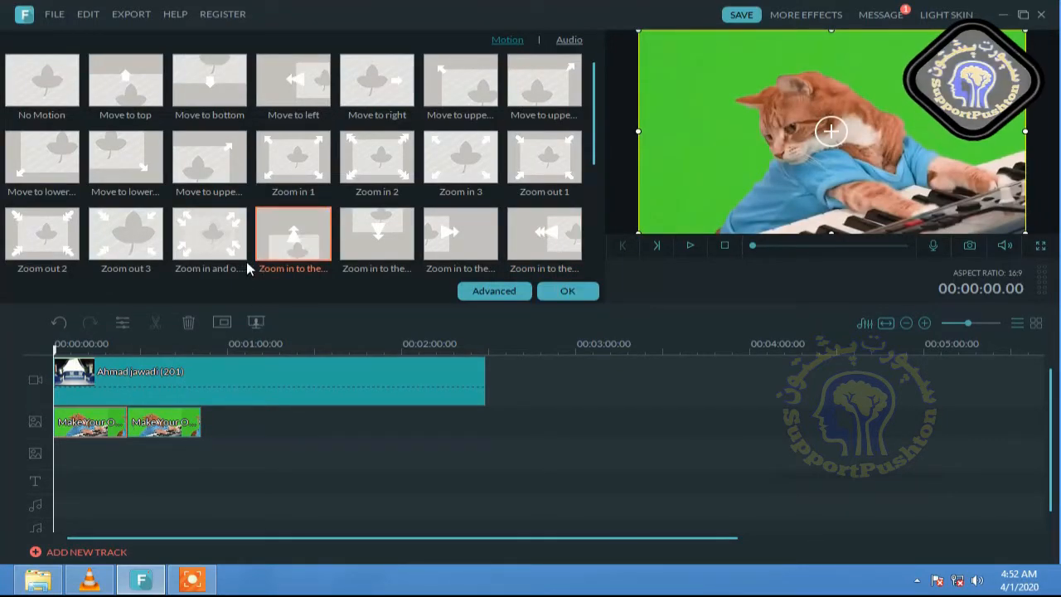
click(291, 242)
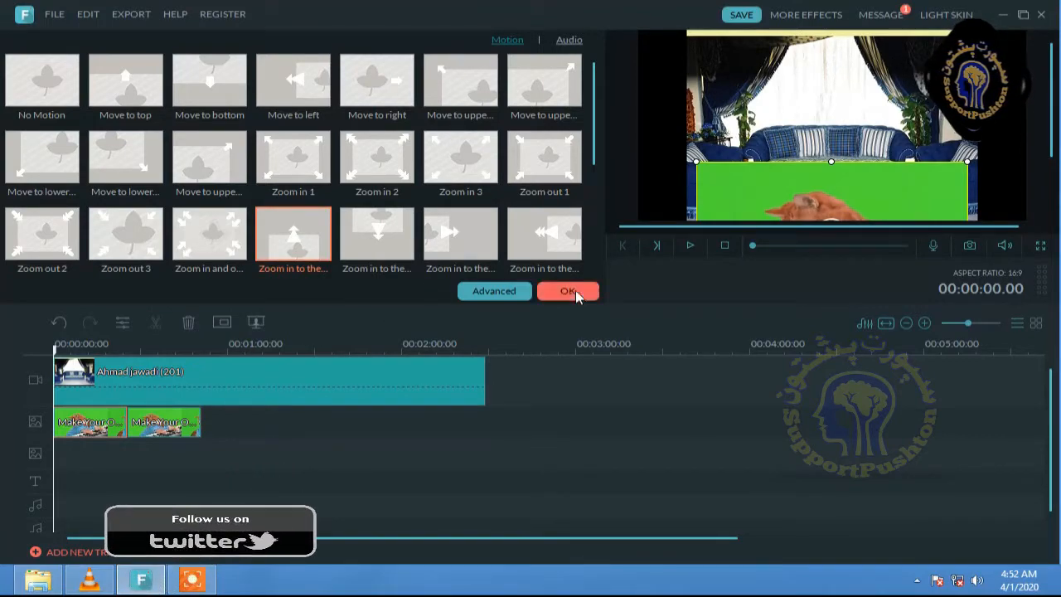
click(689, 245)
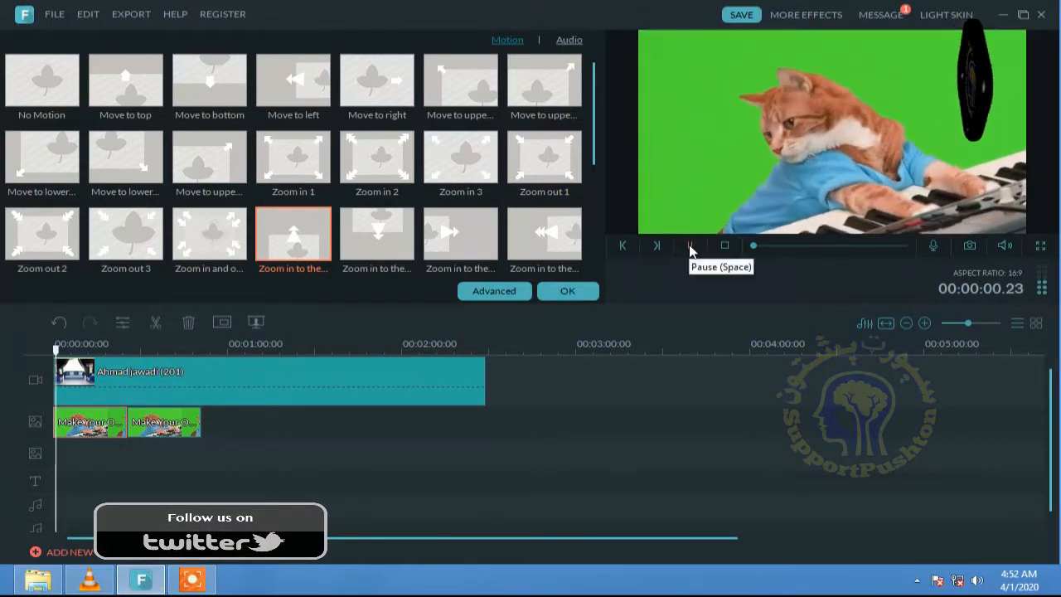
click(689, 246)
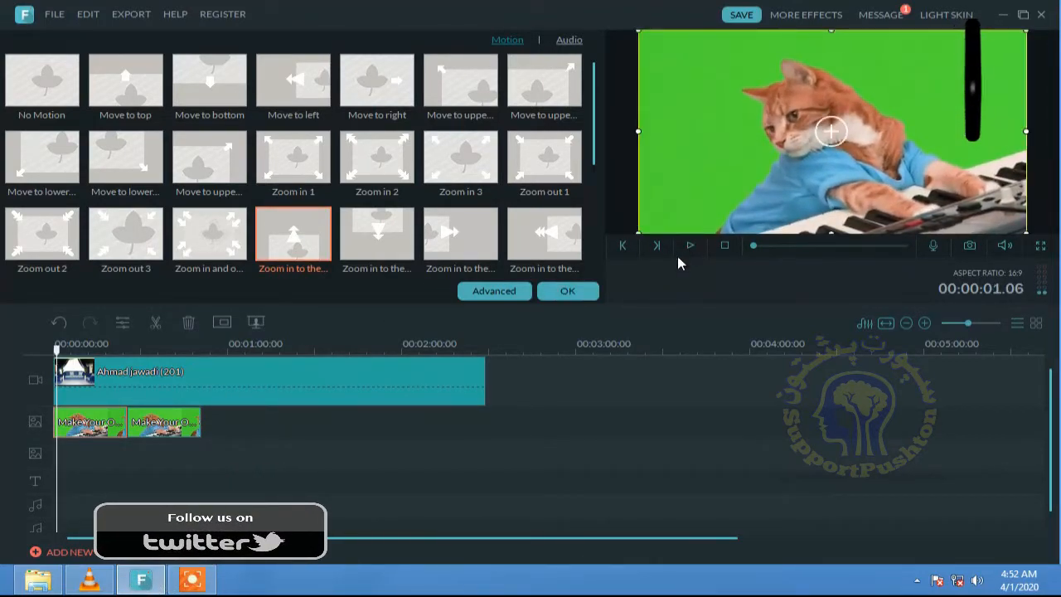
click(60, 323)
click(570, 294)
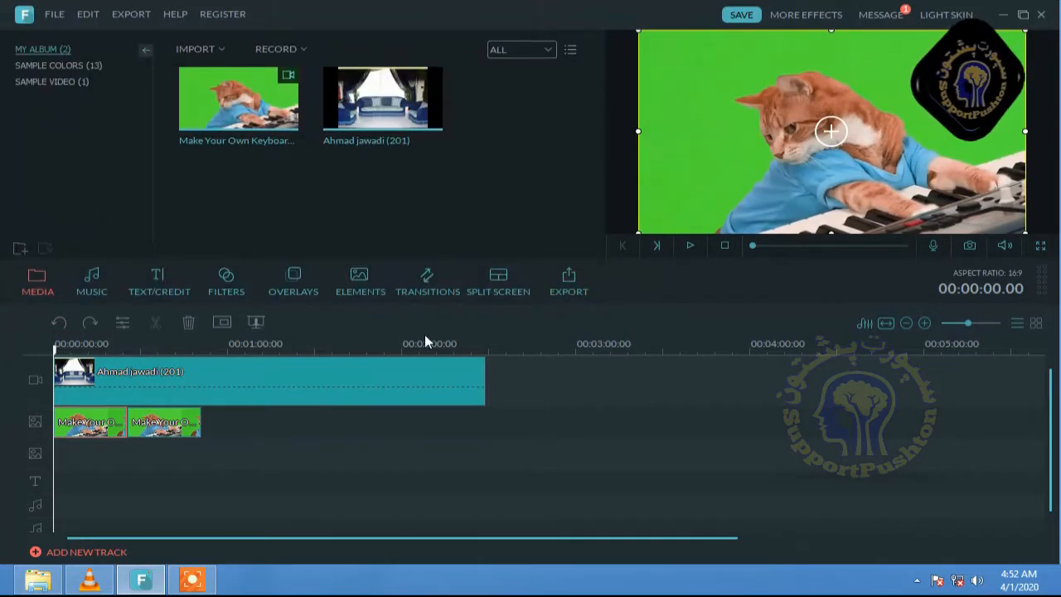
Step: Examine the advanced mask and chroma key effect options of the second cat clip
double_click(164, 422)
click(493, 291)
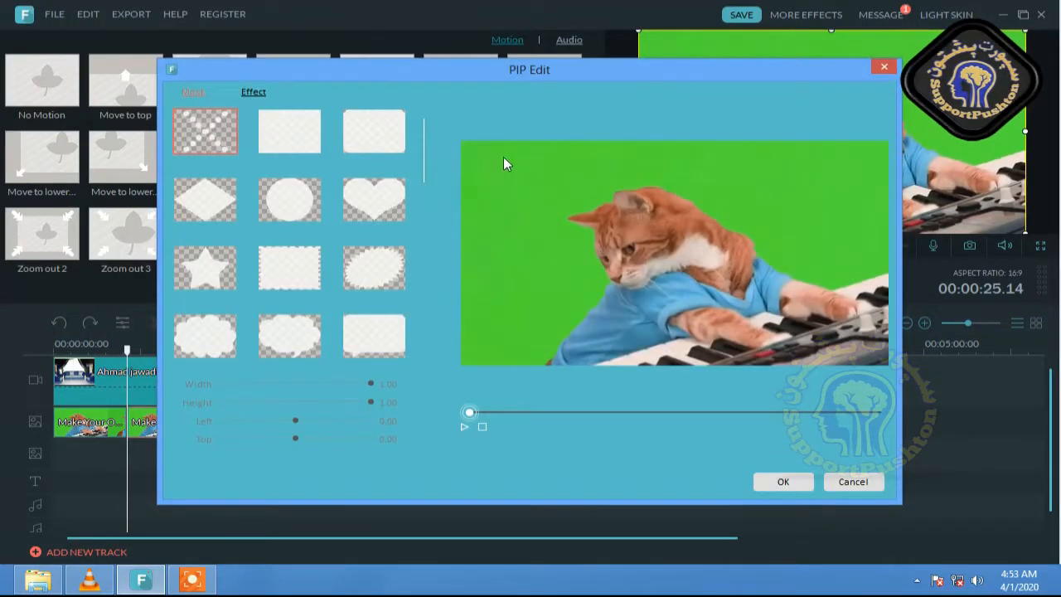
click(255, 92)
click(195, 94)
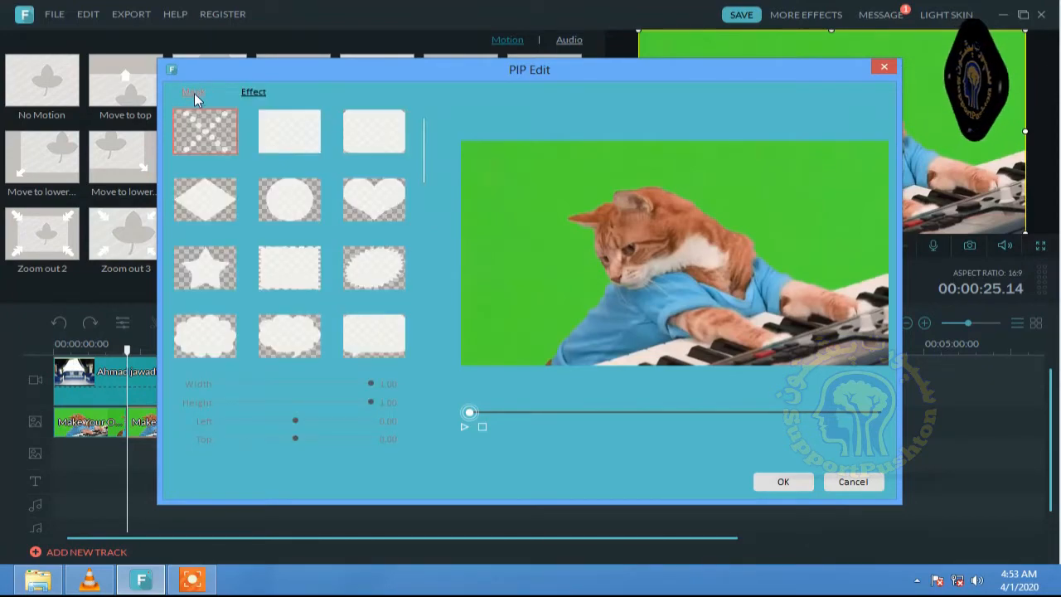
click(268, 92)
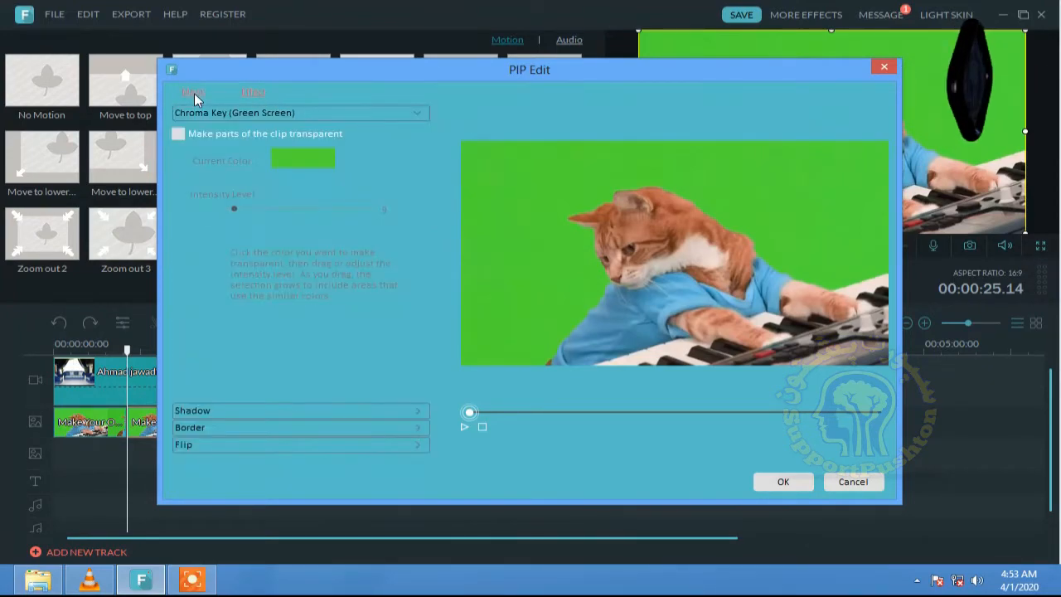
click(189, 94)
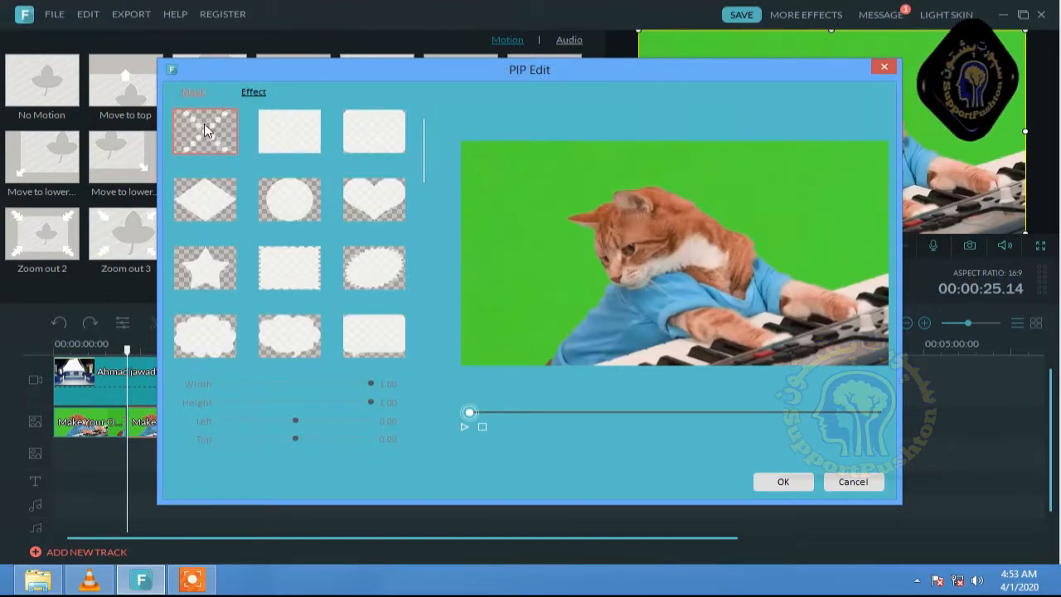
click(781, 483)
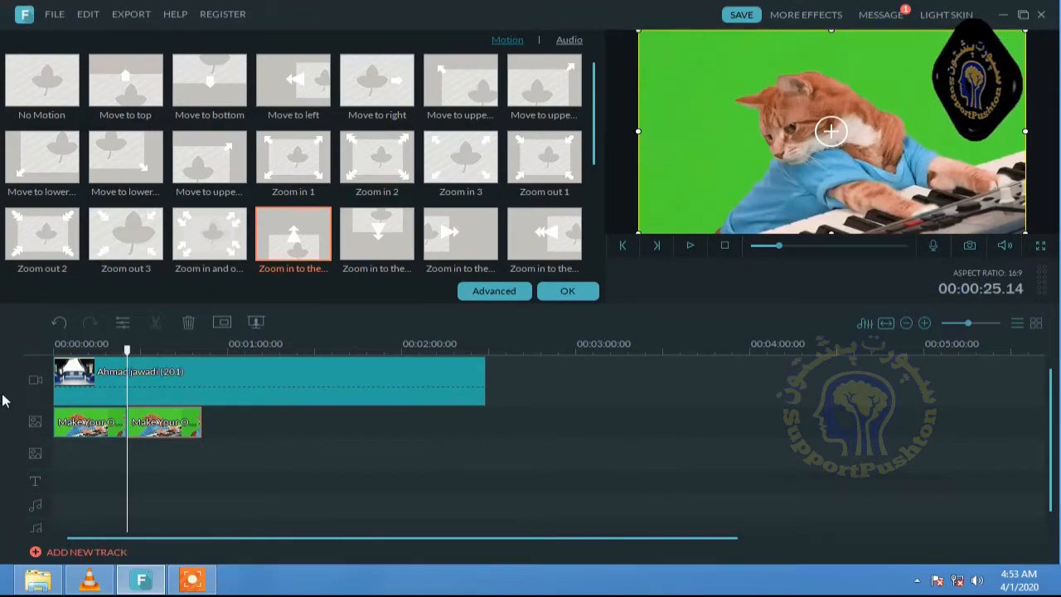
Step: Crop the sofa background image with a 16:9 constraint, placing the frame low enough to include the whole sofa
double_click(156, 374)
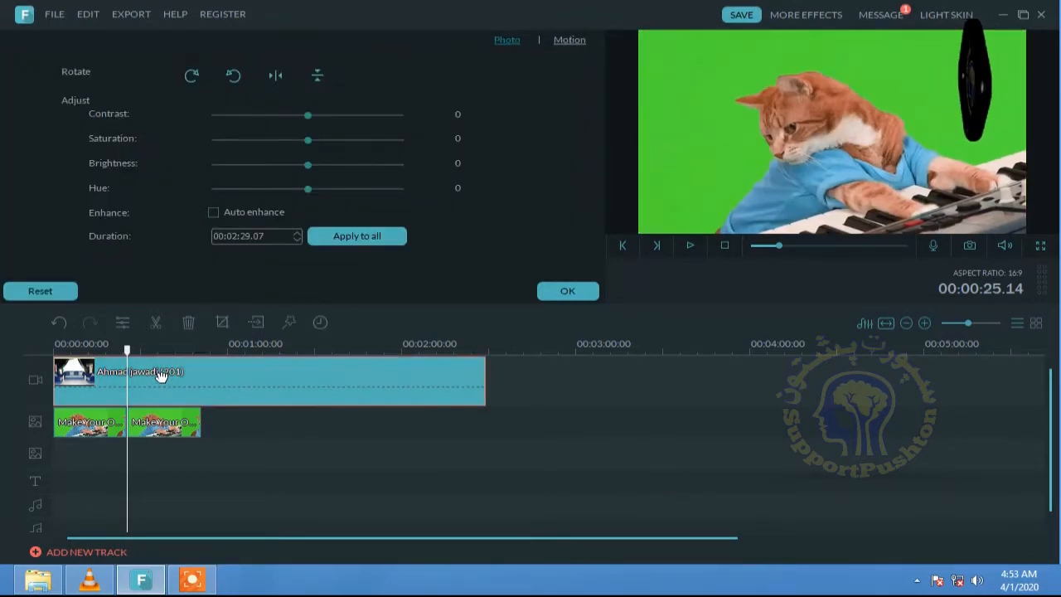
click(219, 321)
click(349, 452)
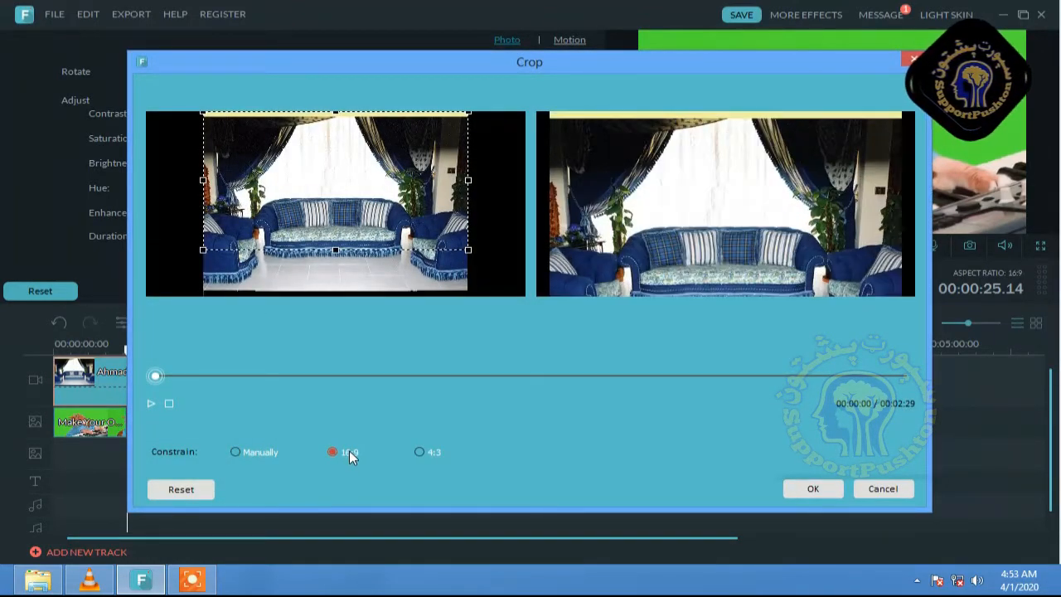
drag(384, 224, 390, 256)
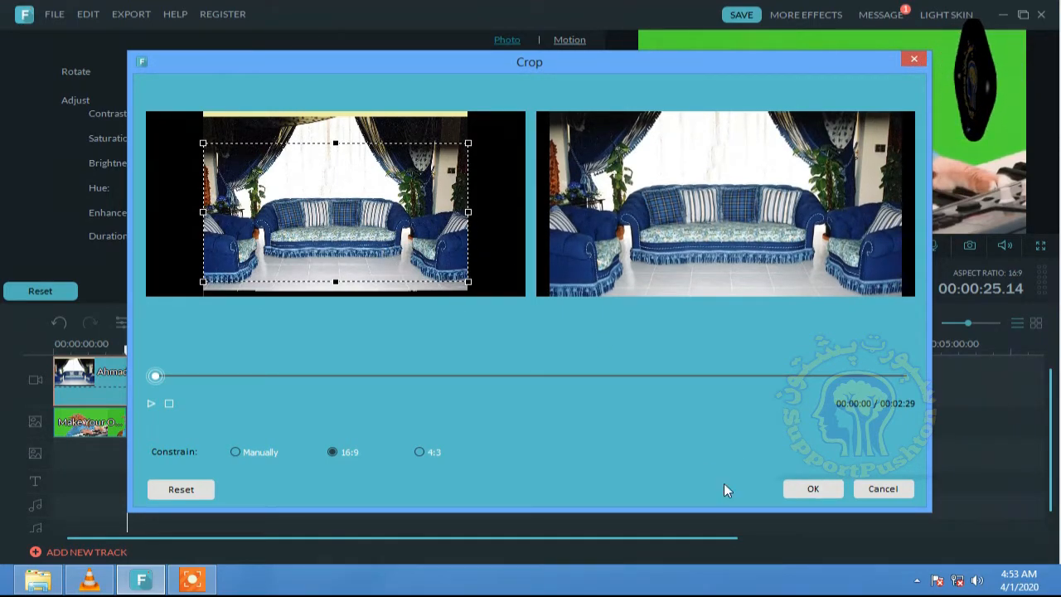
click(812, 489)
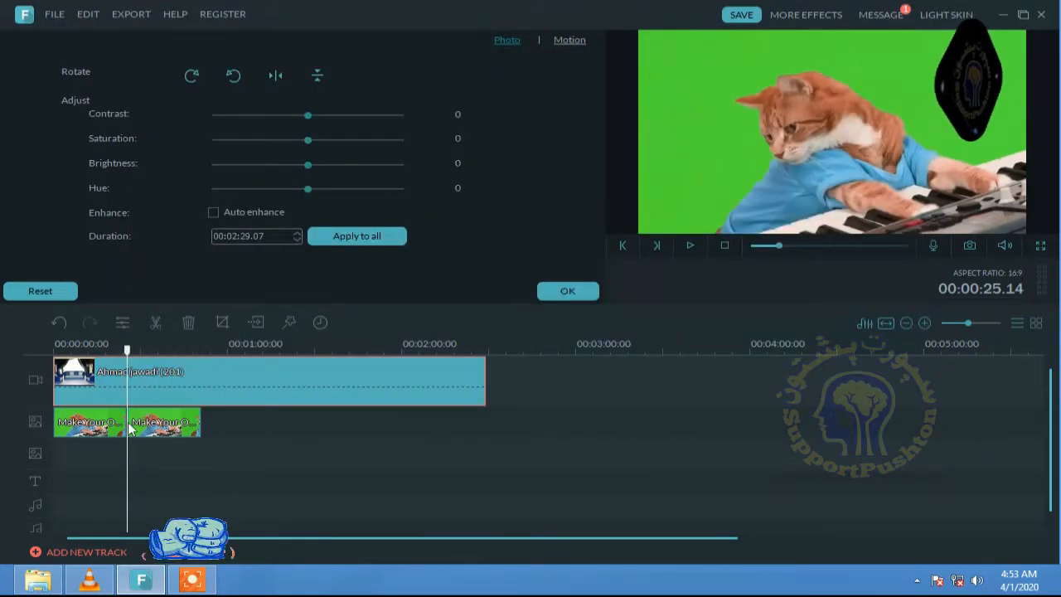
Step: Move the second cat clip along its track to start shortly before the two-minute mark, and show the frame at 00:00:52.14
drag(133, 422, 373, 422)
click(211, 360)
click(207, 360)
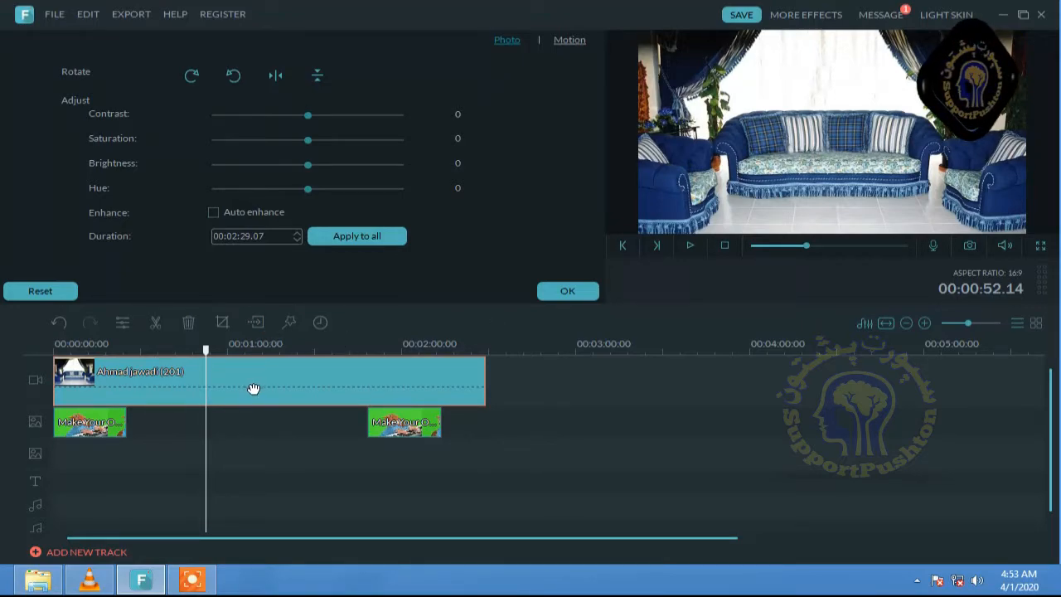
Step: Shift the sofa background's 16:9 crop frame slightly upward and check the result at 00:00:46.14
click(221, 324)
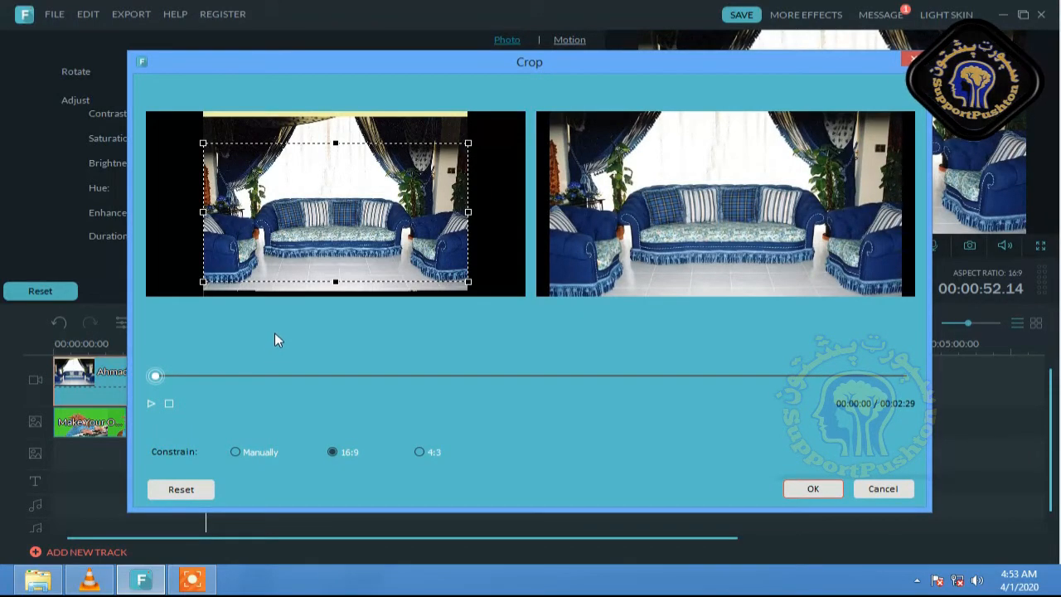
drag(303, 242, 314, 223)
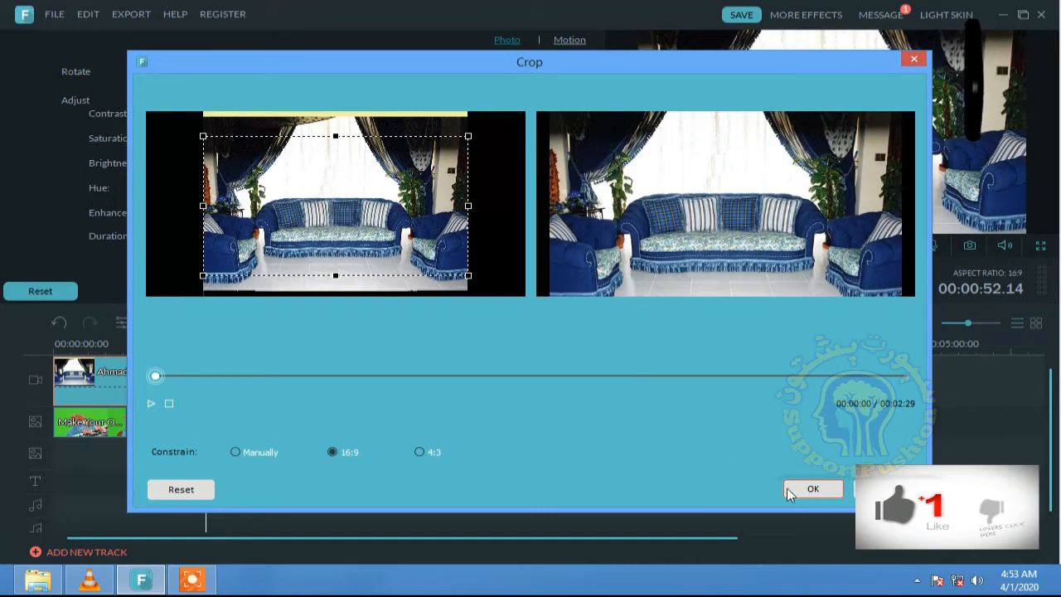
click(786, 488)
mouse_move(207, 363)
mouse_down()
mouse_move(185, 367)
mouse_move(194, 374)
mouse_up()
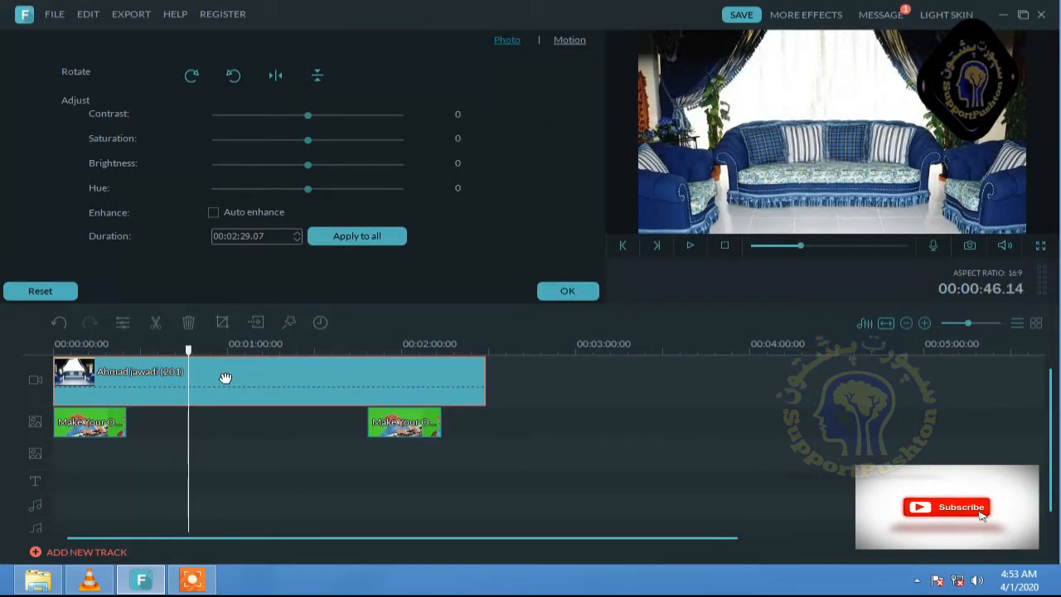
Step: Apply an ellipse mask with width 1.00 and height 1.00 to the first cat clip
double_click(104, 427)
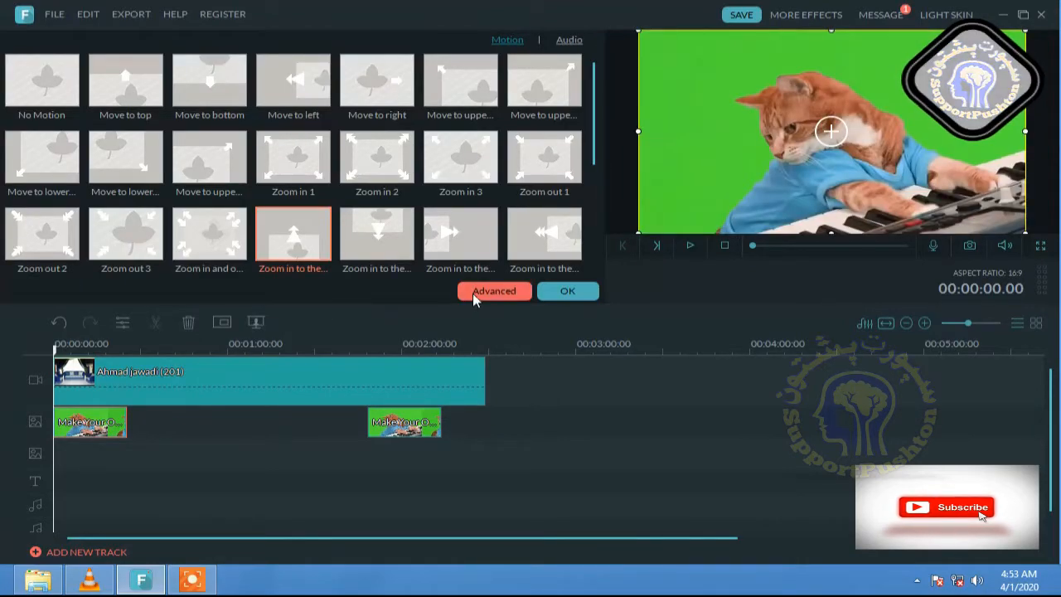
click(472, 293)
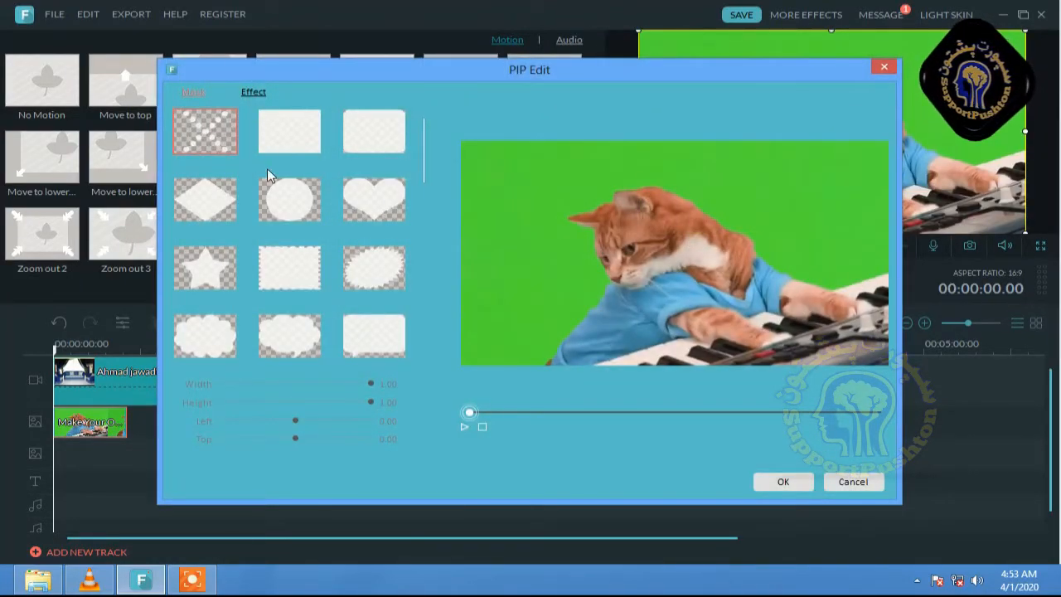
click(292, 202)
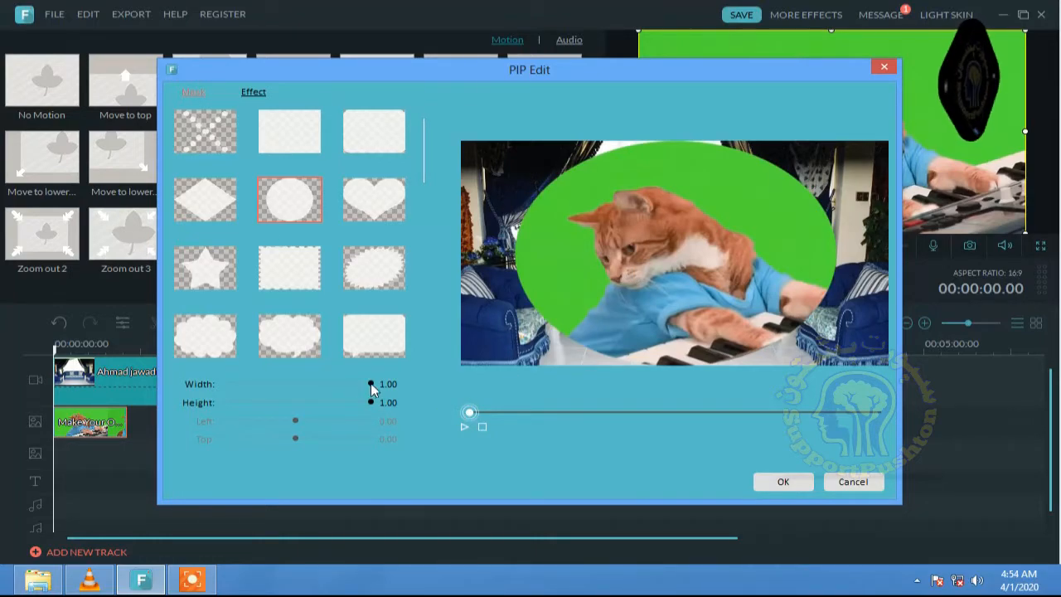
drag(370, 384, 411, 406)
click(805, 484)
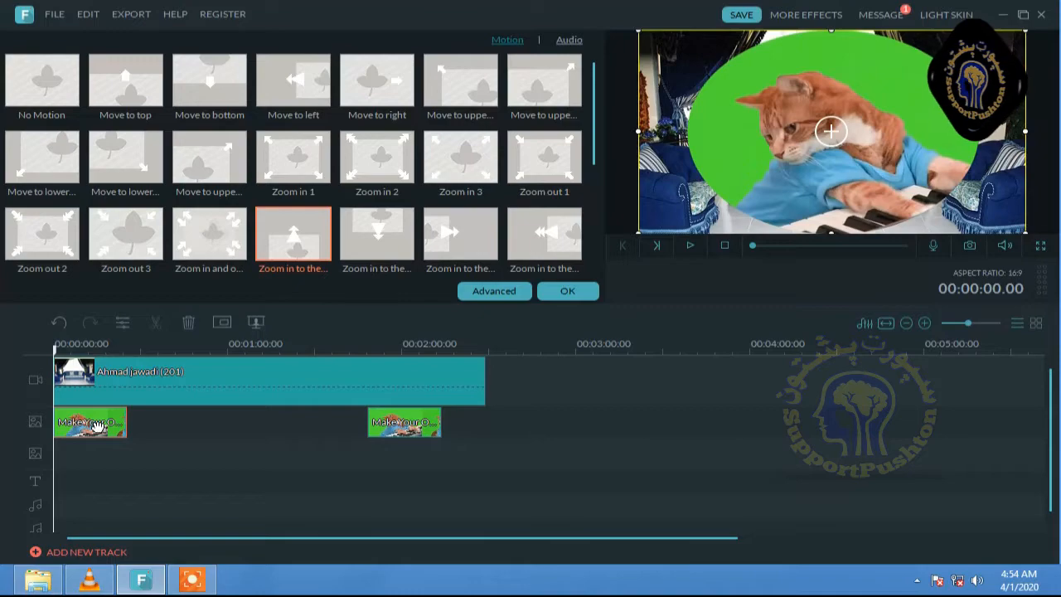
Step: Try the heart and perforated-rectangle masks on the first cat clip, reducing the mask width to 0.97
click(489, 288)
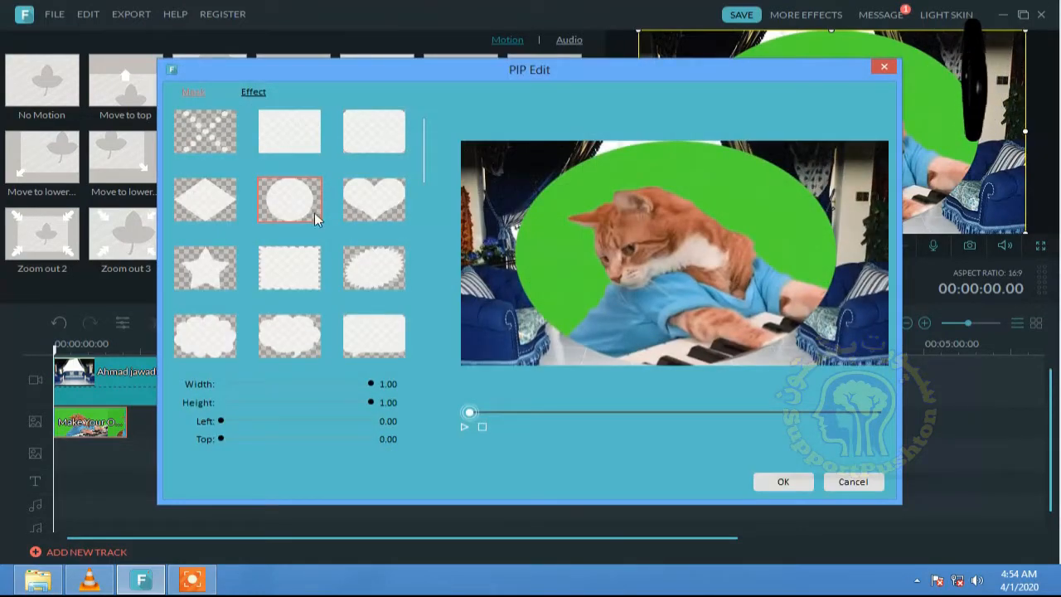
click(358, 206)
click(290, 268)
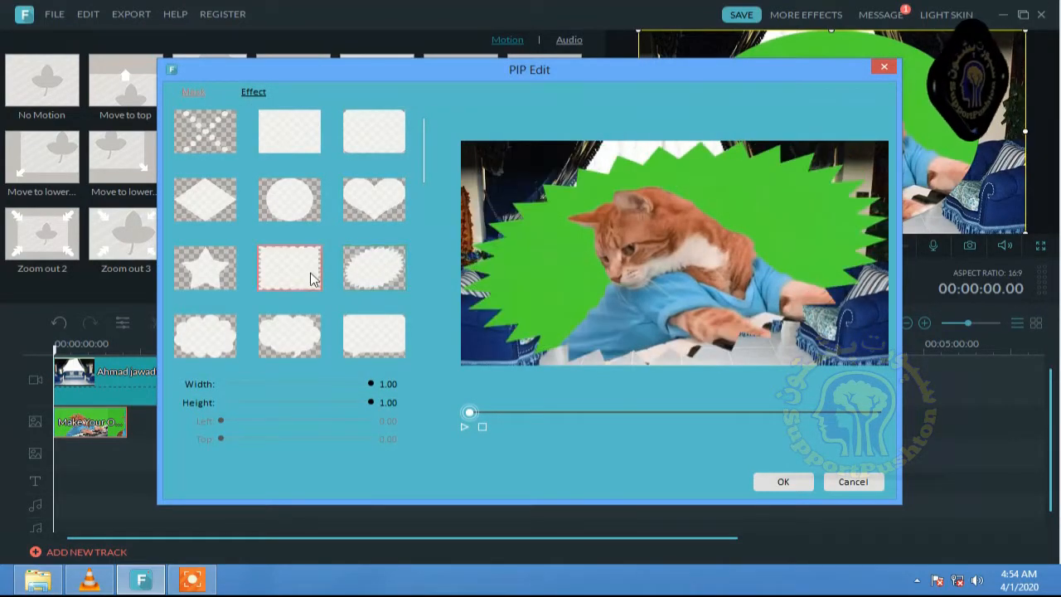
drag(367, 383, 356, 384)
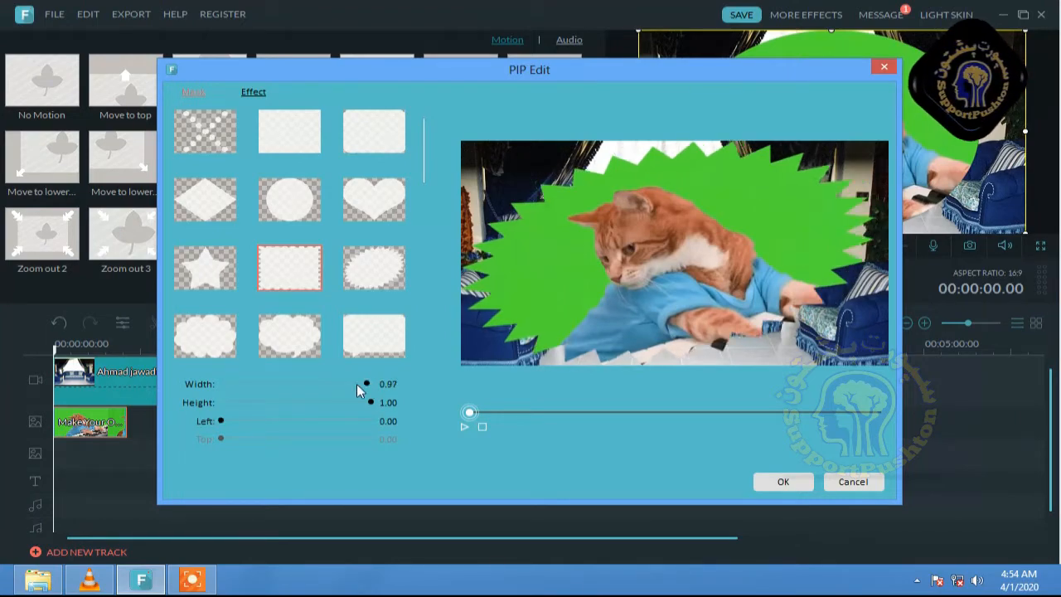
Step: Try a rectangle mask at width 0.62 and left offset 0.21, and restore its width and height to 1.00
click(273, 124)
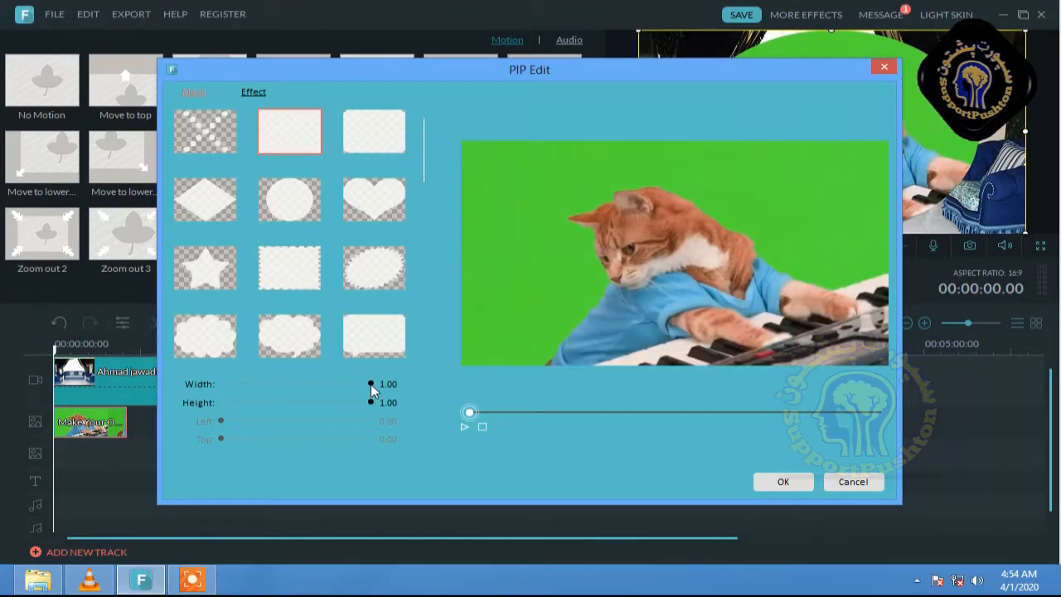
drag(371, 384, 314, 382)
drag(220, 421, 302, 427)
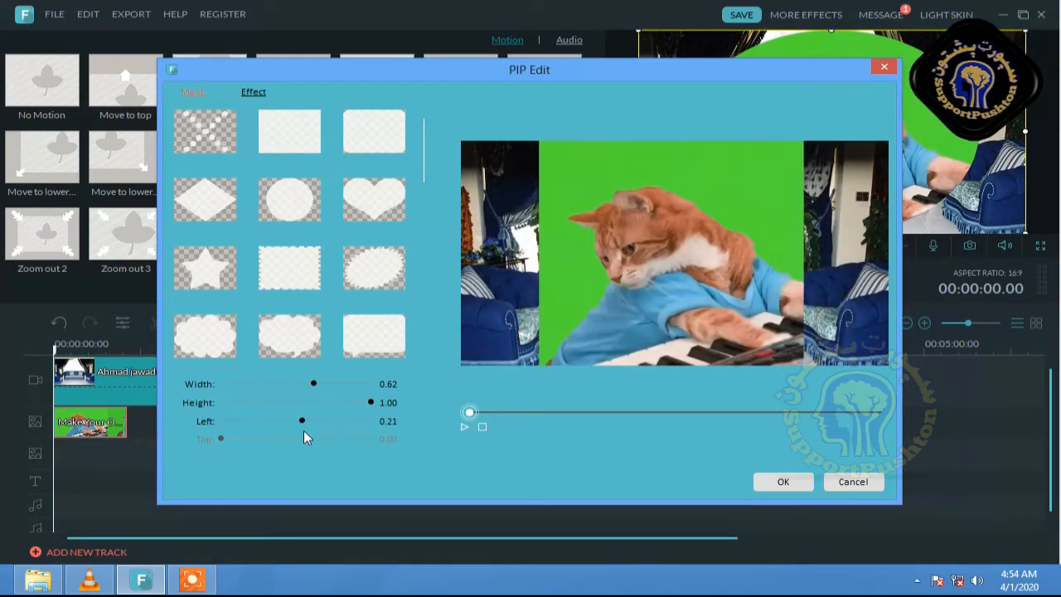
drag(314, 383, 481, 430)
drag(371, 402, 397, 419)
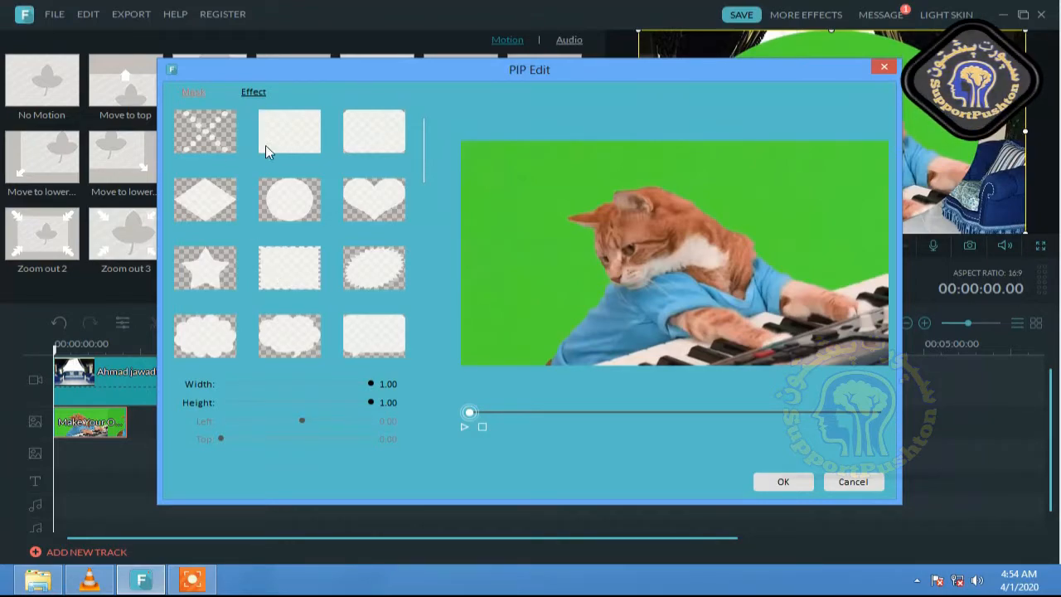
Step: Try the speech-bubble, starburst, ellipse and rounded-rectangle masks on the first cat clip, and set it back to no mask
click(284, 326)
click(371, 331)
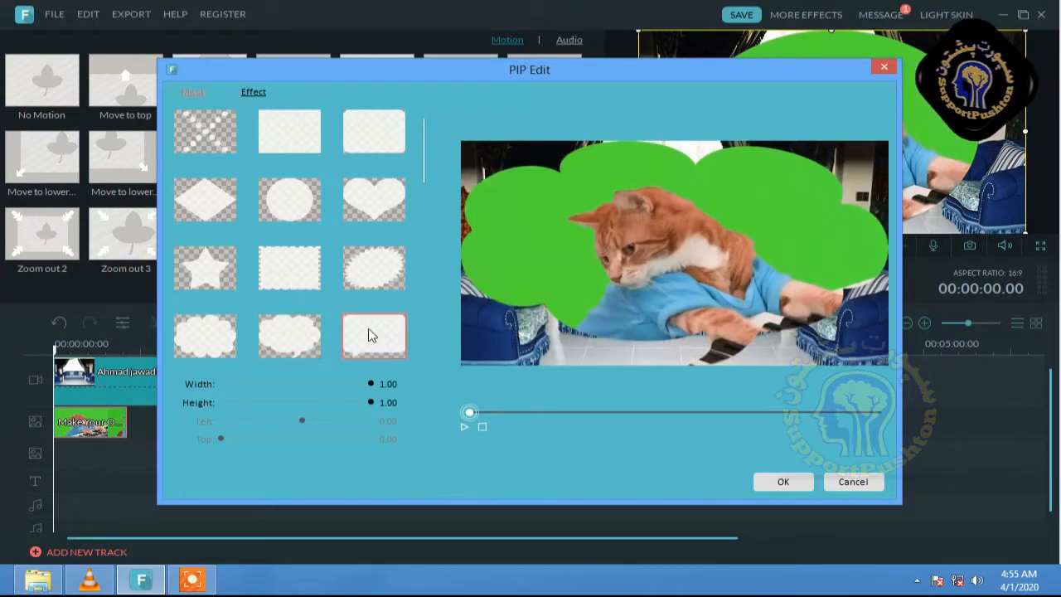
click(369, 276)
click(303, 275)
click(300, 207)
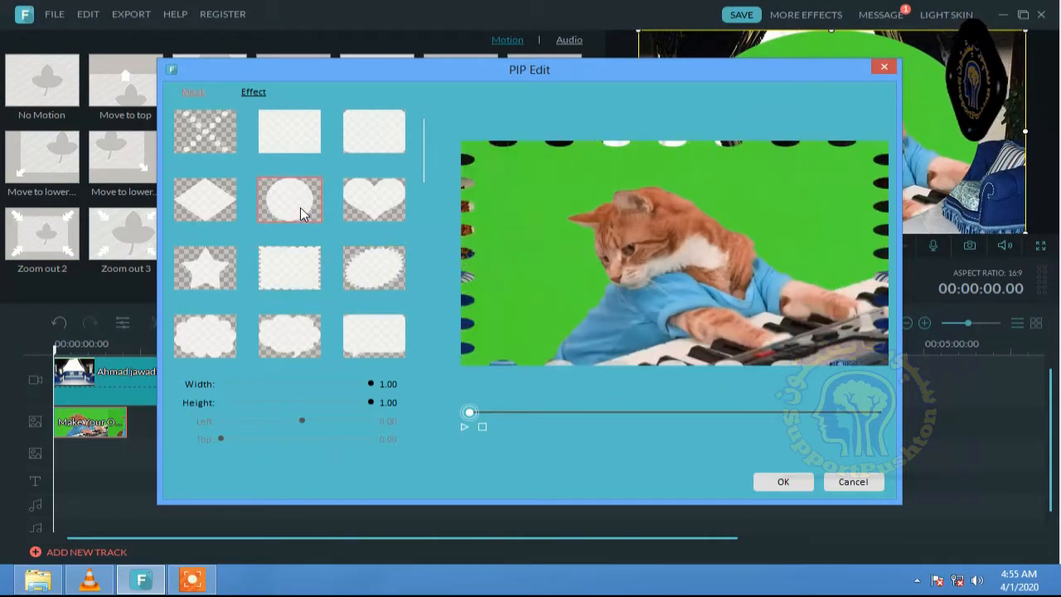
click(289, 137)
click(350, 140)
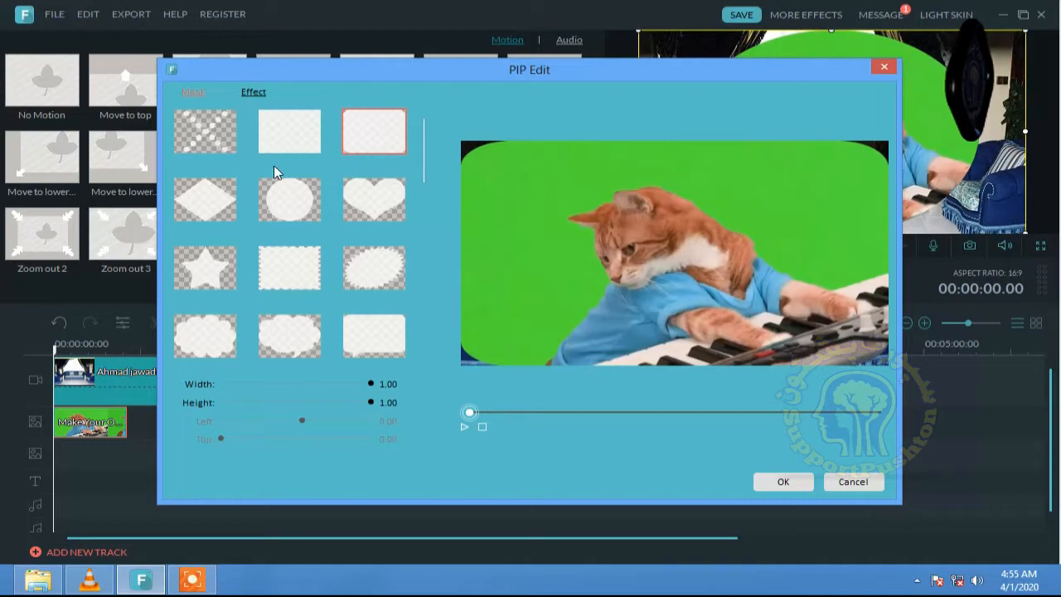
drag(370, 384, 434, 387)
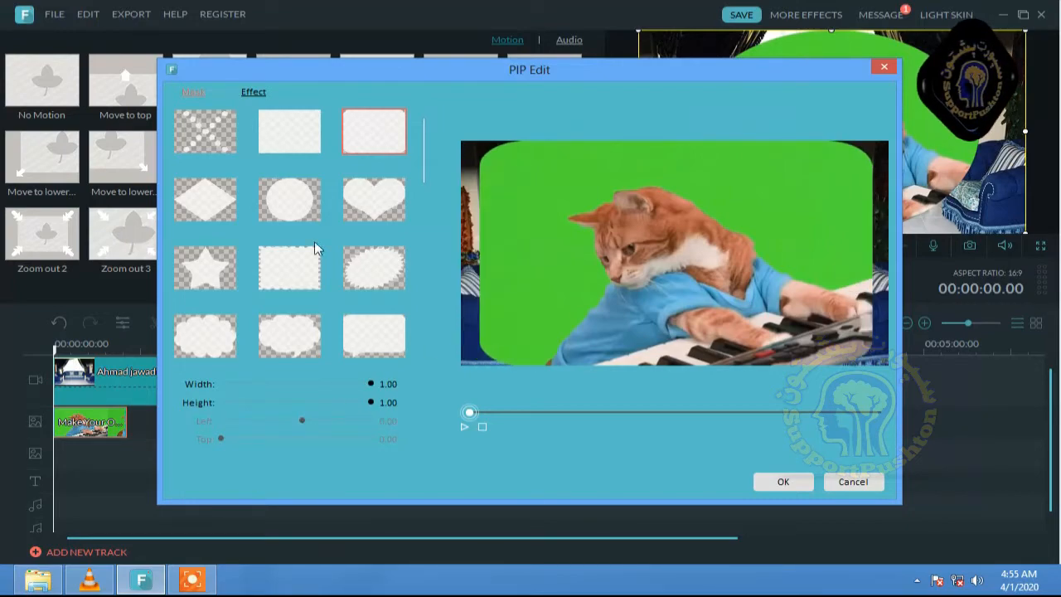
click(211, 136)
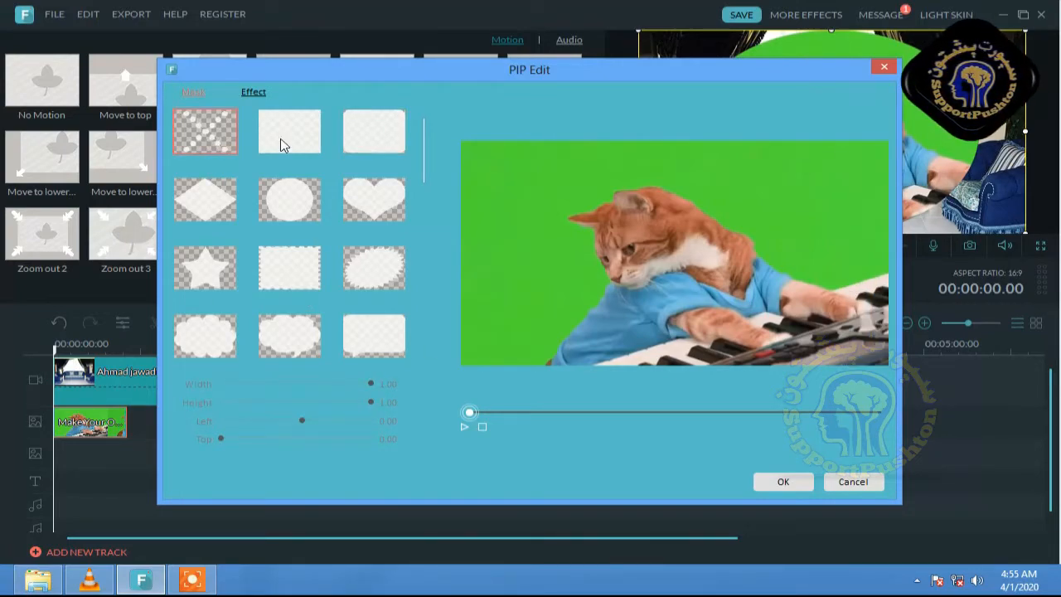
Step: Enable the Chroma Key (Green Screen) transparency effect on the first cat clip, toggling it off and on to compare
click(252, 92)
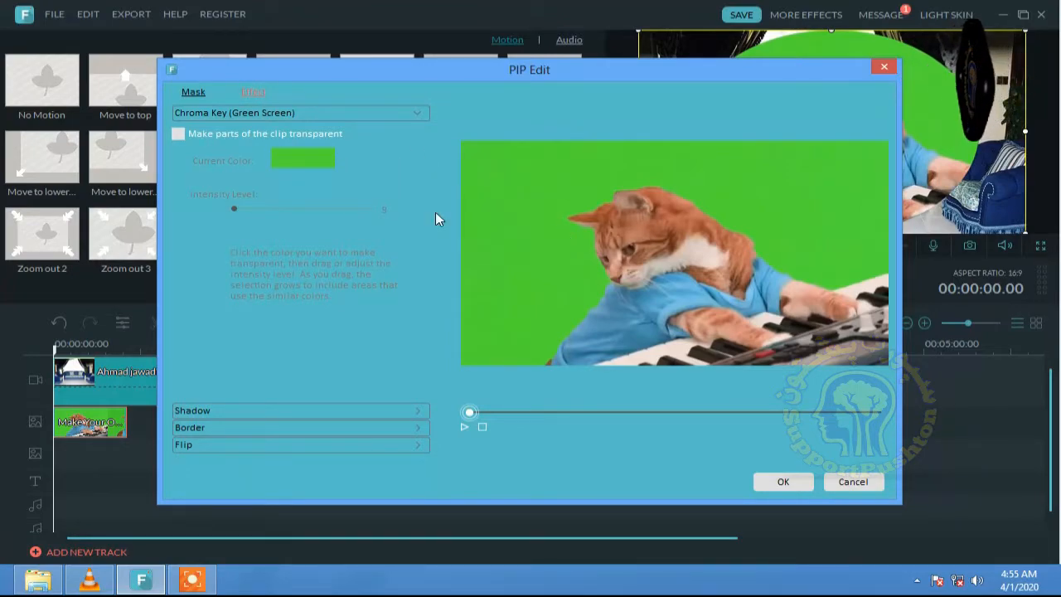
click(178, 134)
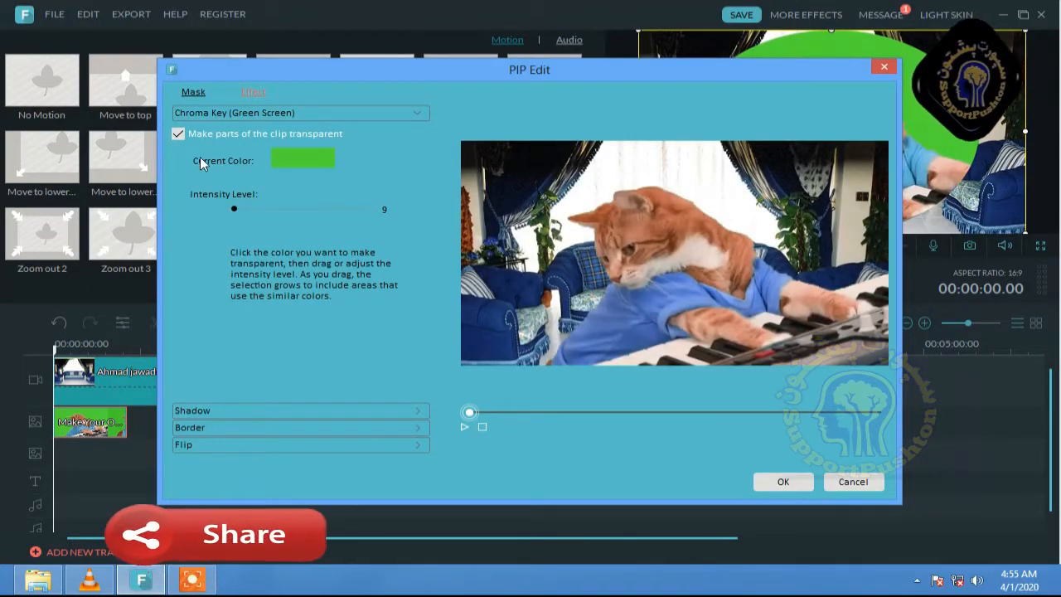
click(187, 136)
click(178, 134)
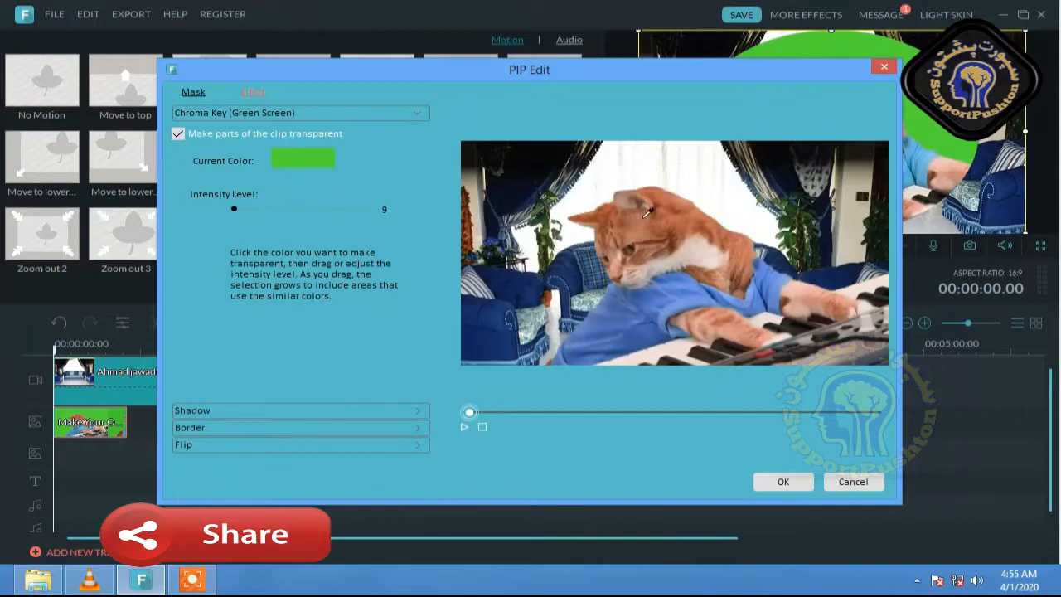
Step: Try keying out the cat's orange fur colour, turning the clip transparency off and on again
click(647, 215)
click(180, 136)
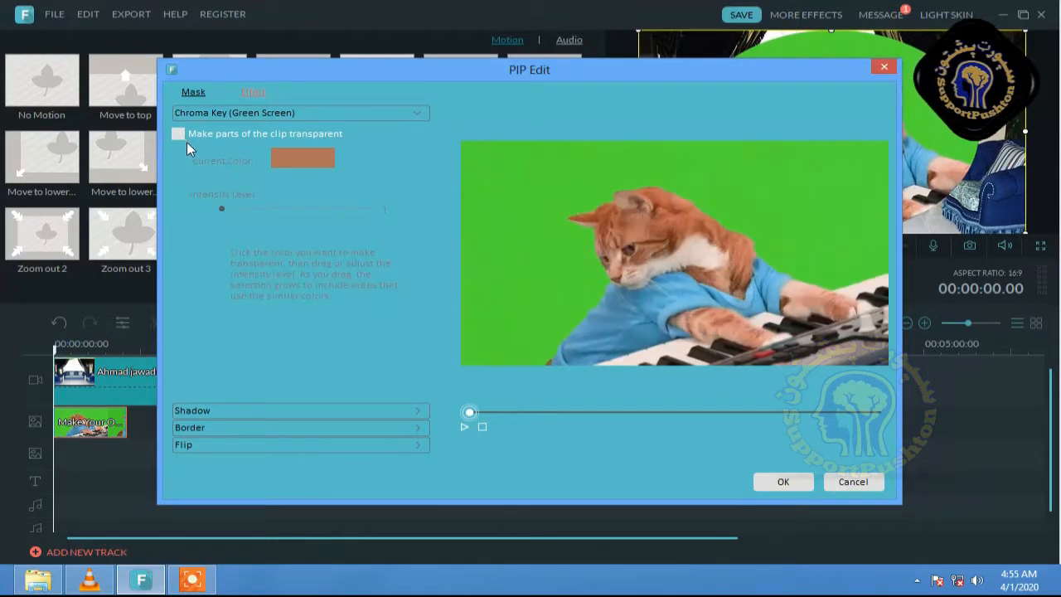
click(221, 137)
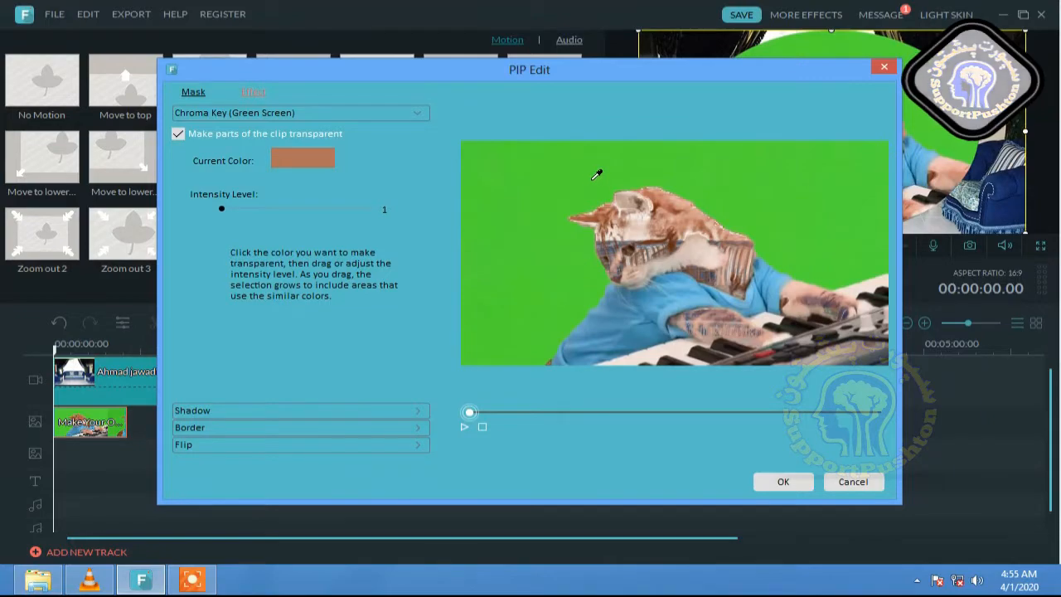
Step: Pick the green background as the transparent colour, set the intensity level to 5 and apply the PIP edits
click(525, 198)
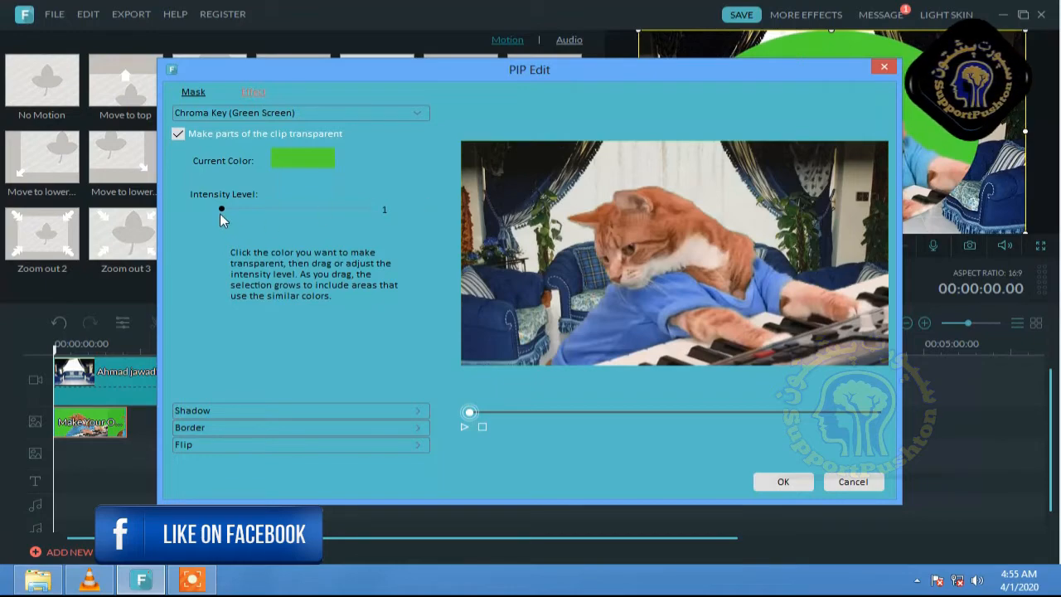
mouse_move(220, 213)
mouse_down()
mouse_move(242, 214)
mouse_move(215, 211)
mouse_up()
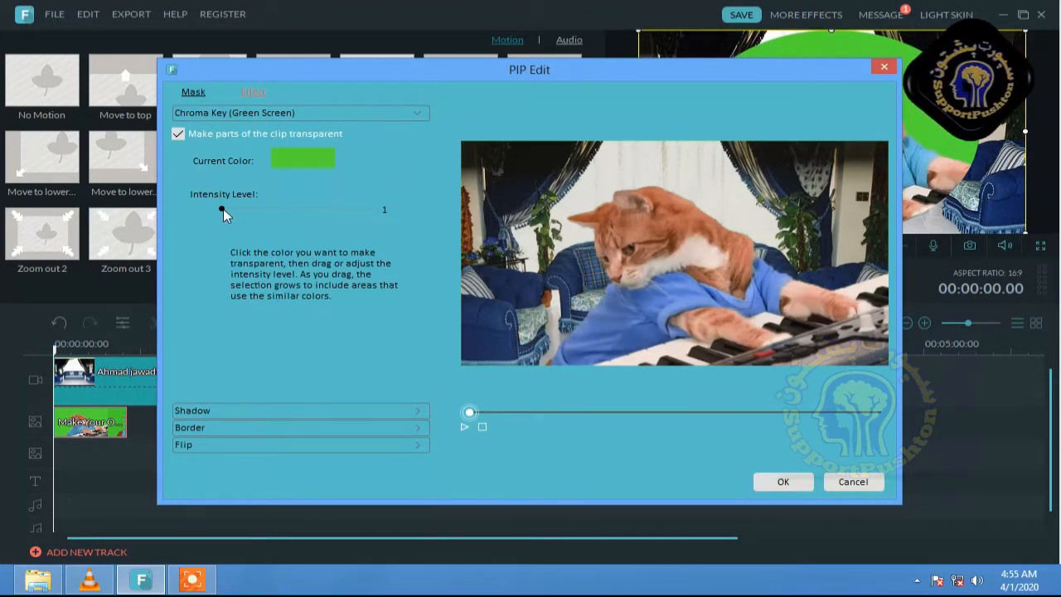
drag(223, 211, 274, 212)
drag(374, 209, 228, 232)
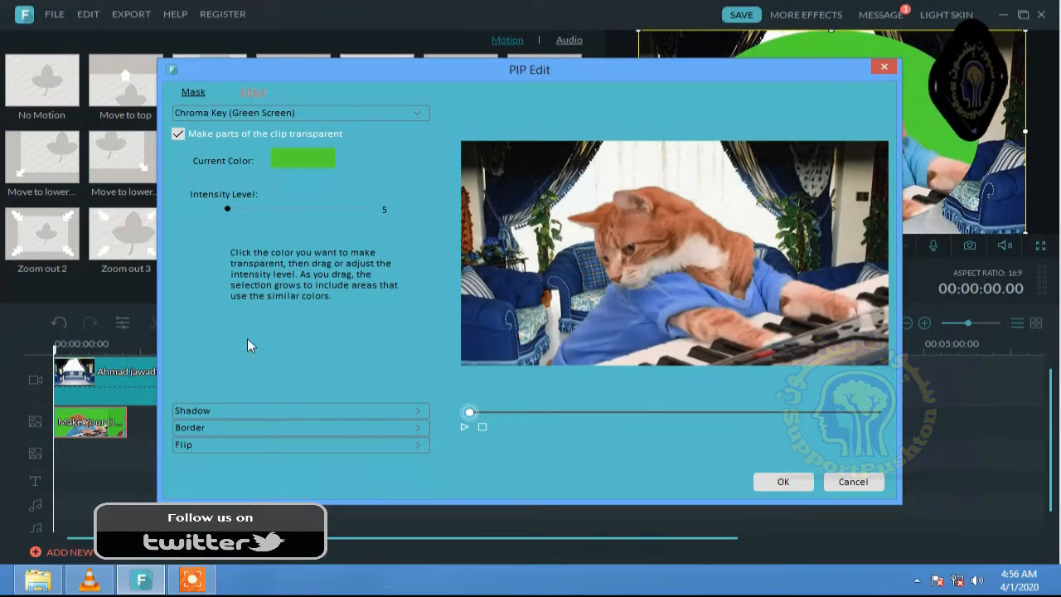
click(769, 481)
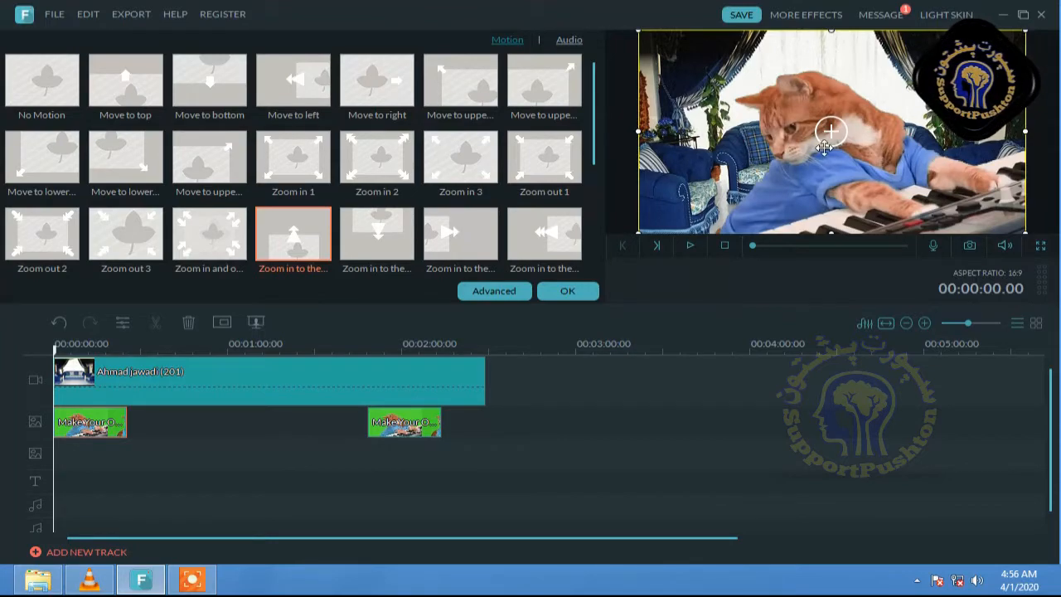
Step: Move both cat clips past the end of the sofa image on the overlay track
drag(406, 426, 465, 434)
drag(533, 436, 590, 428)
drag(466, 428, 547, 424)
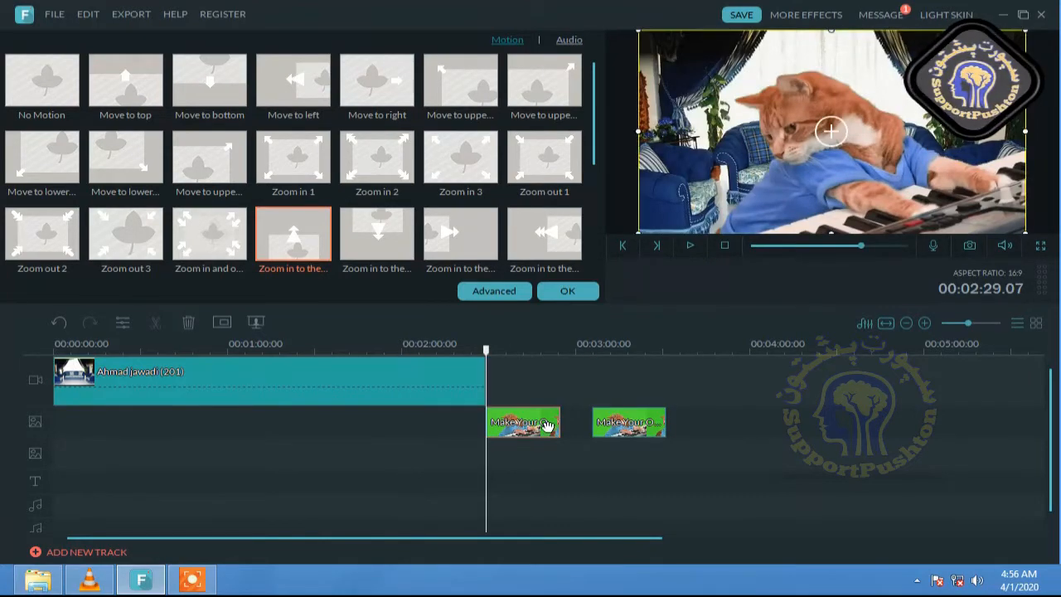
click(640, 364)
double_click(457, 377)
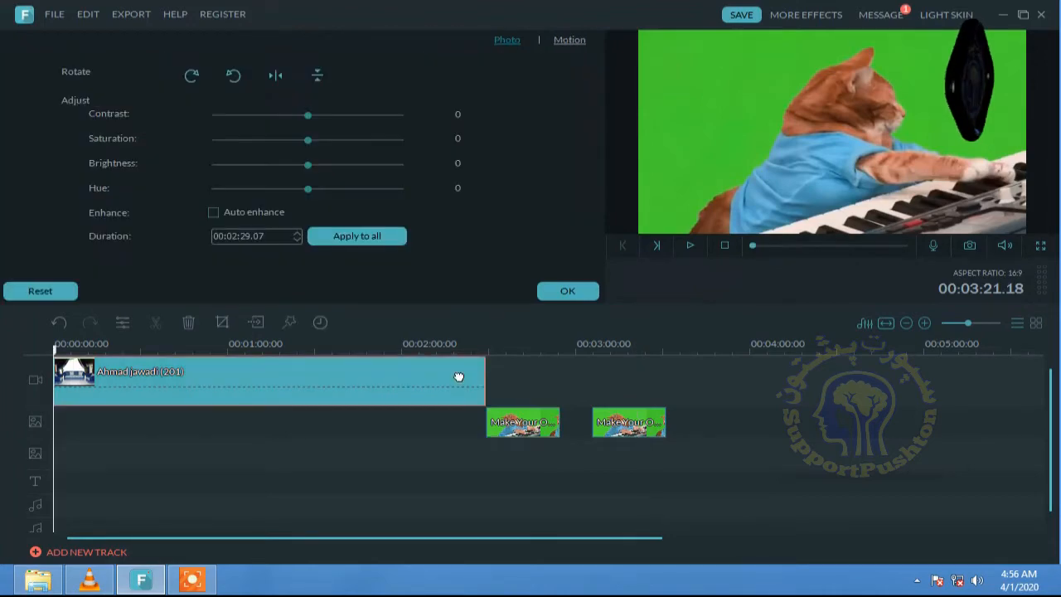
Step: Move the keyed cat clip back under the last part of the sofa image, starting at 00:02:03.18
double_click(531, 423)
drag(531, 423, 456, 429)
click(535, 368)
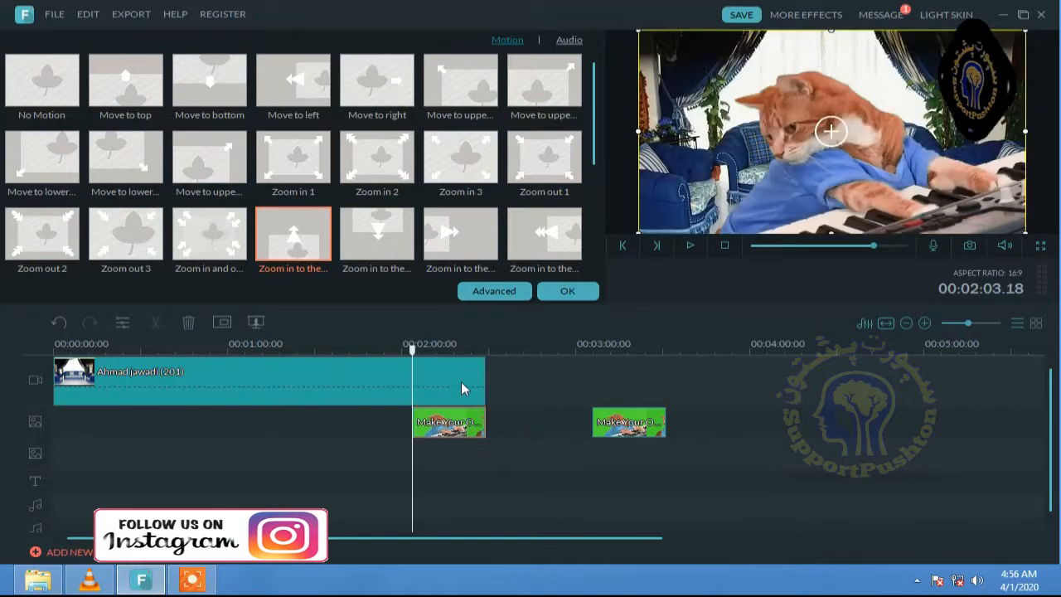
Step: Play and scrub through the keyed cat clip over the sofa background, and close its motion settings
click(691, 247)
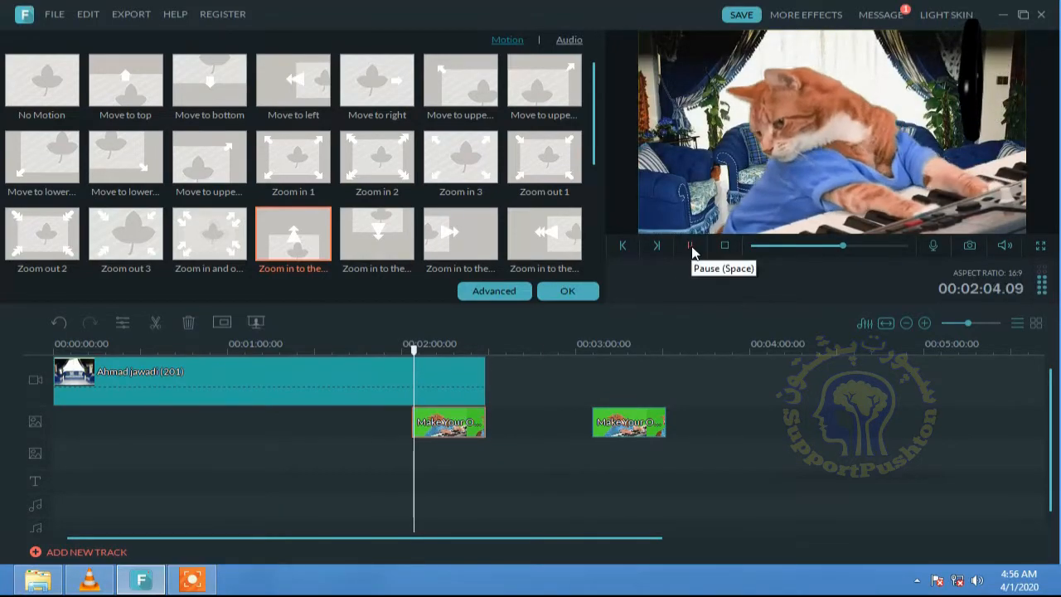
click(798, 99)
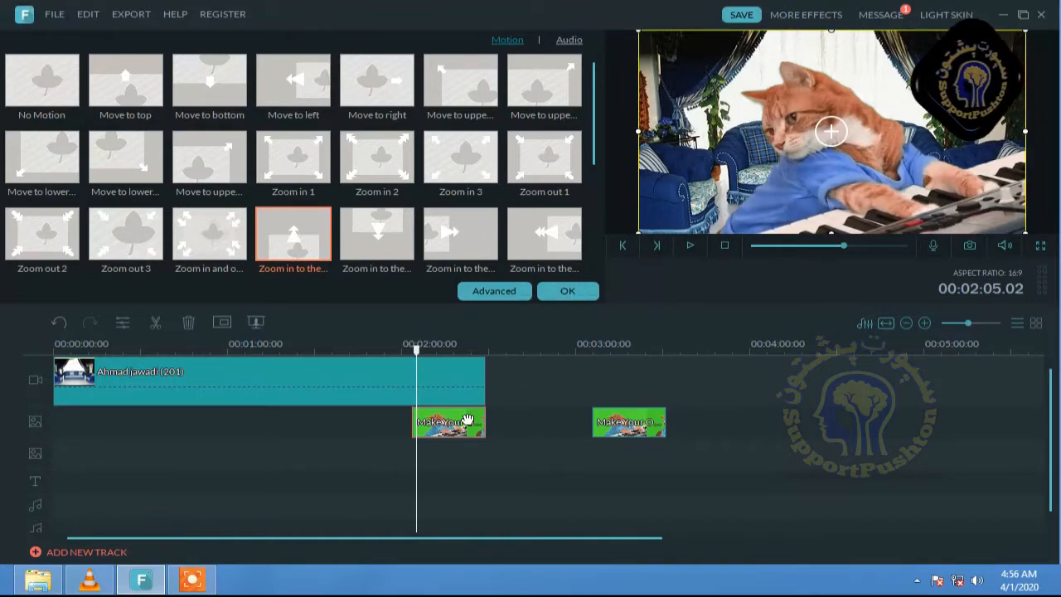
drag(468, 420, 442, 386)
click(412, 348)
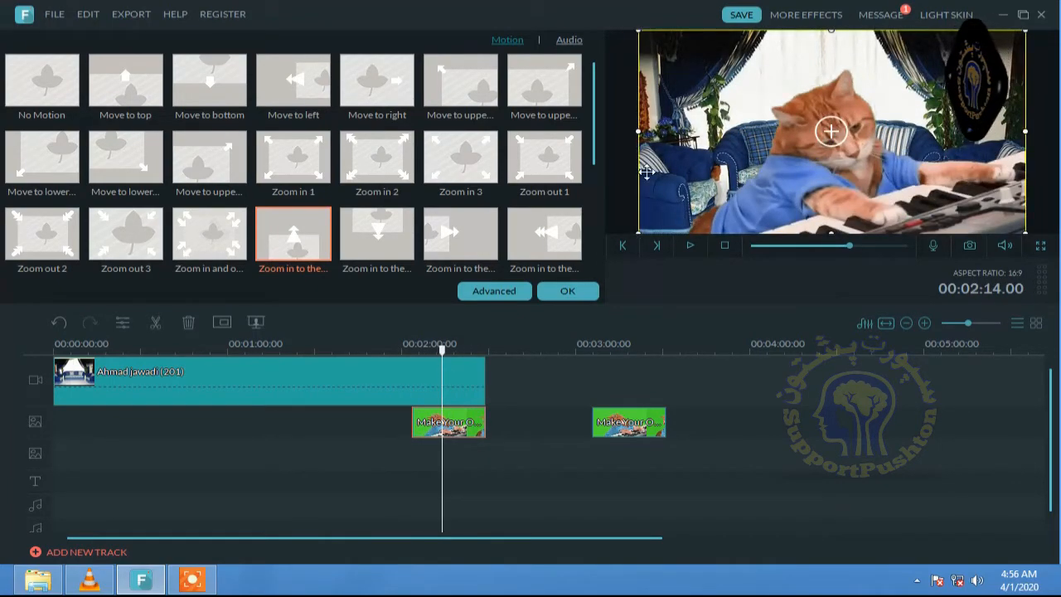
click(569, 292)
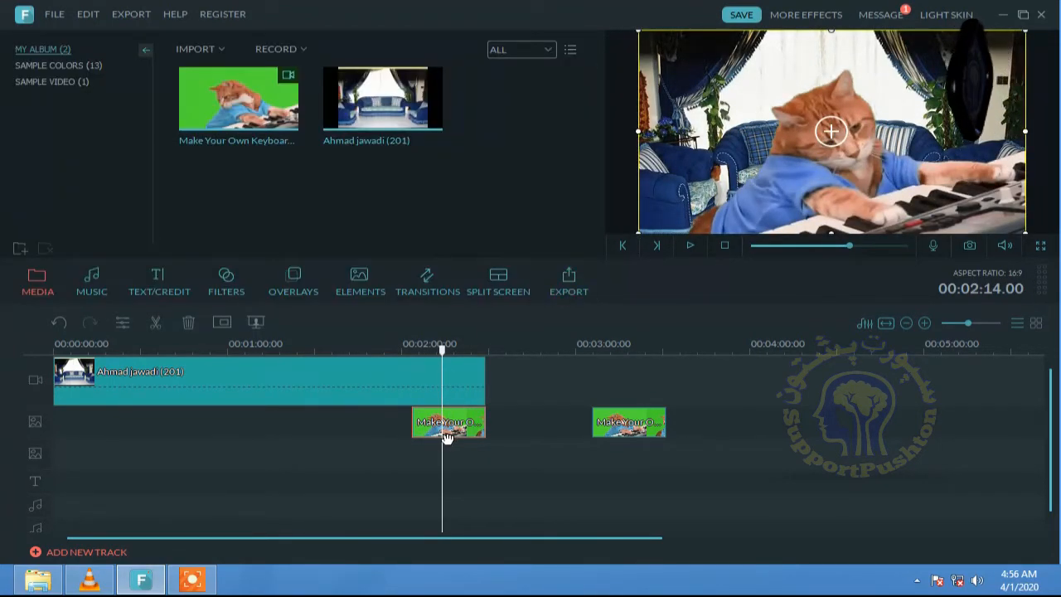
Step: Move the keyed cat clip to start at 00:00:42.04 and shrink its picture into the frame's lower-right corner
drag(448, 426, 200, 427)
double_click(243, 425)
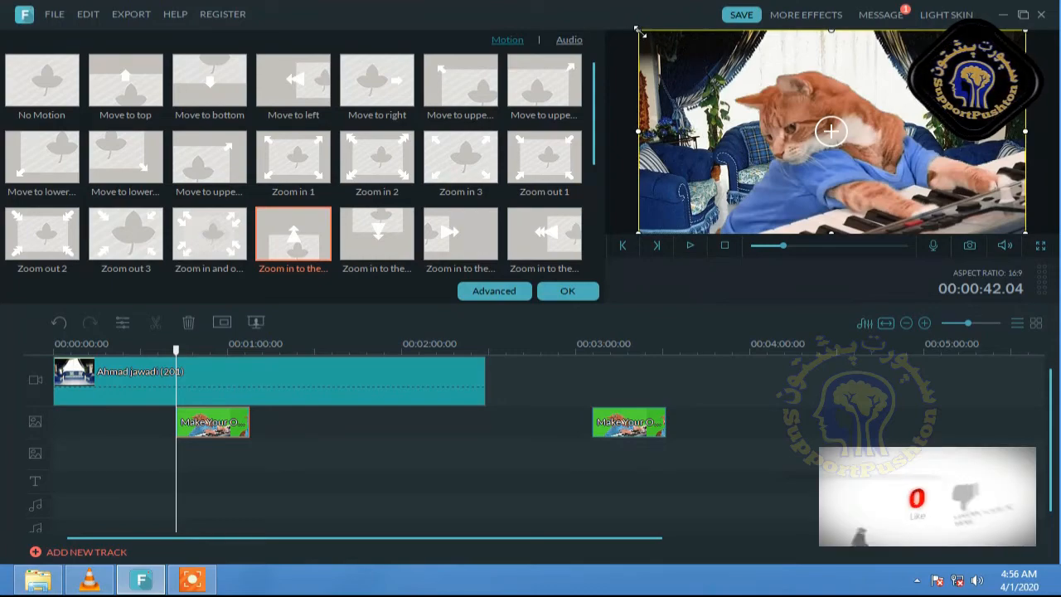
drag(641, 32, 815, 133)
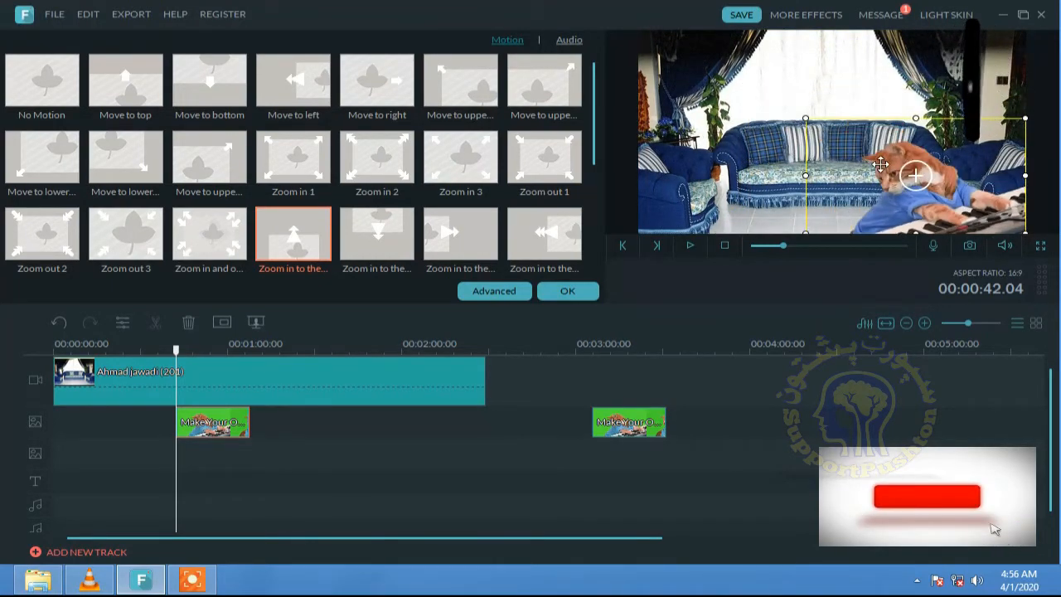
mouse_move(905, 174)
mouse_down()
mouse_move(868, 172)
mouse_move(903, 175)
mouse_move(890, 166)
mouse_move(913, 179)
mouse_up()
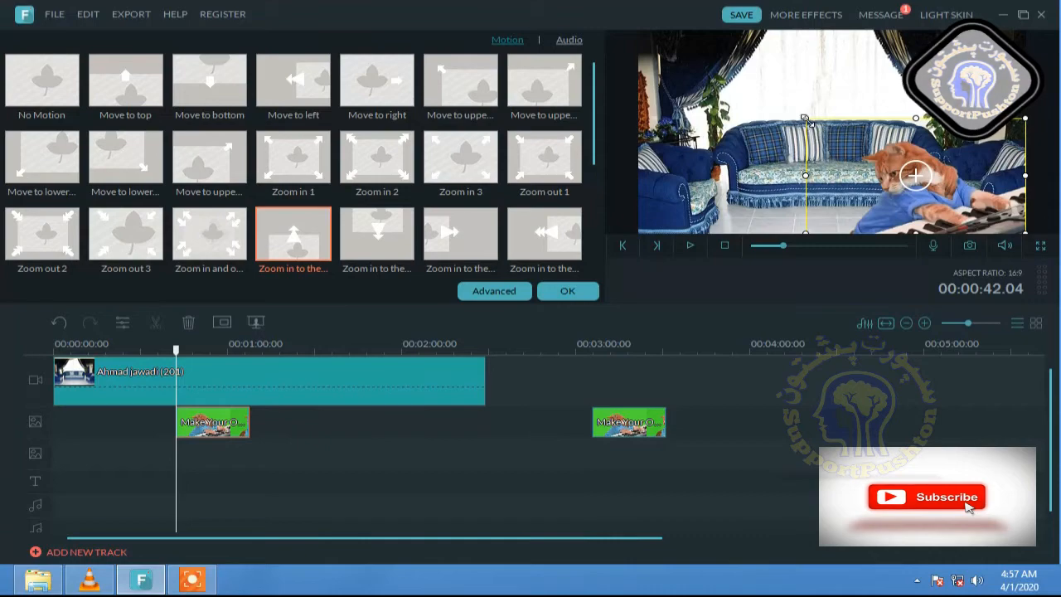
drag(805, 120, 873, 154)
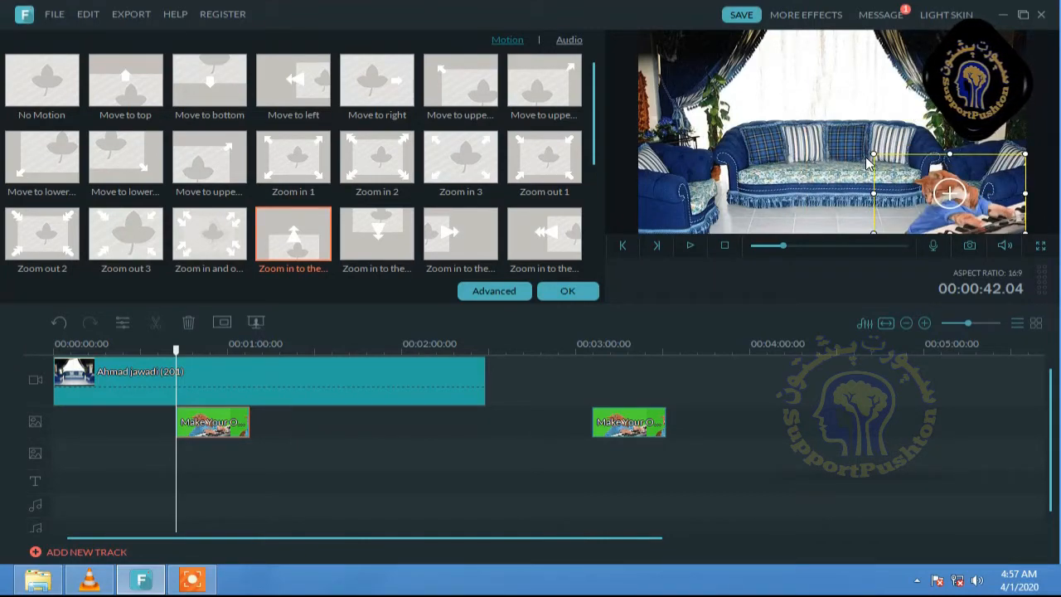
Step: Preview the shrunken cat over the sofa, and enlarge its picture while keeping it anchored in the frame's lower-right corner
click(689, 247)
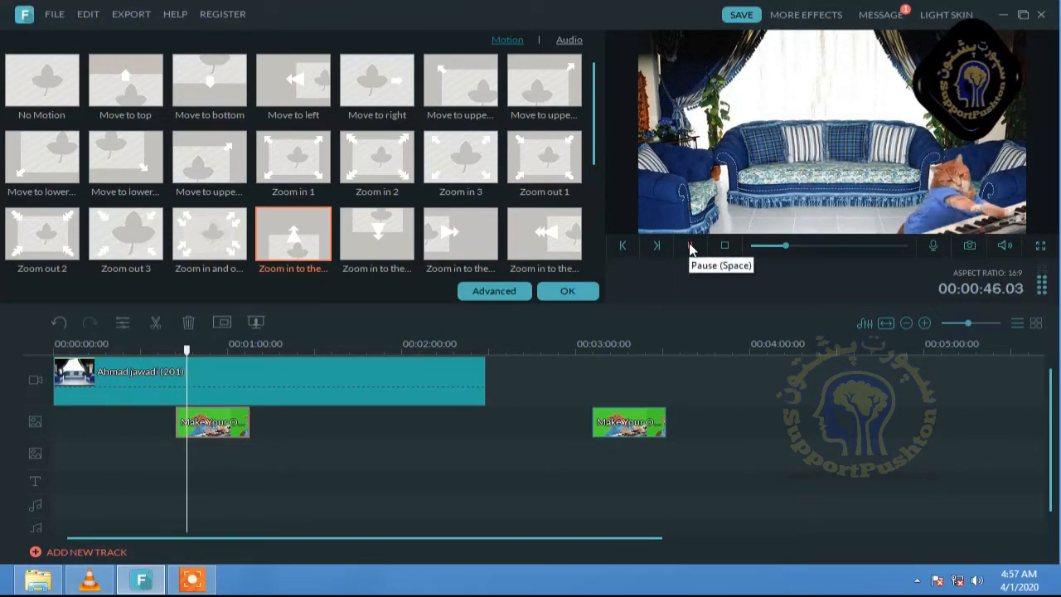
click(689, 244)
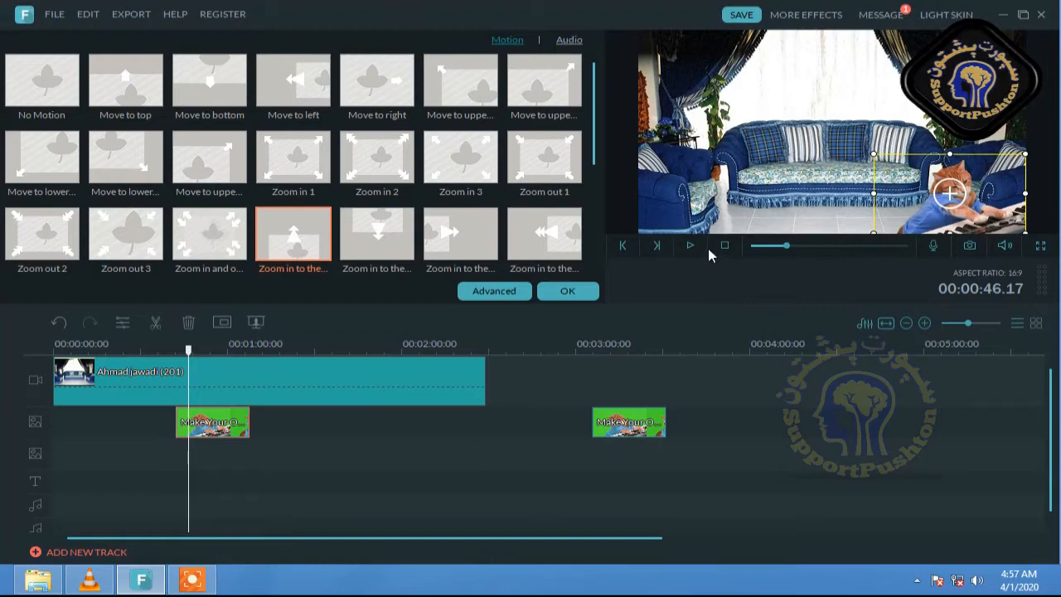
click(693, 247)
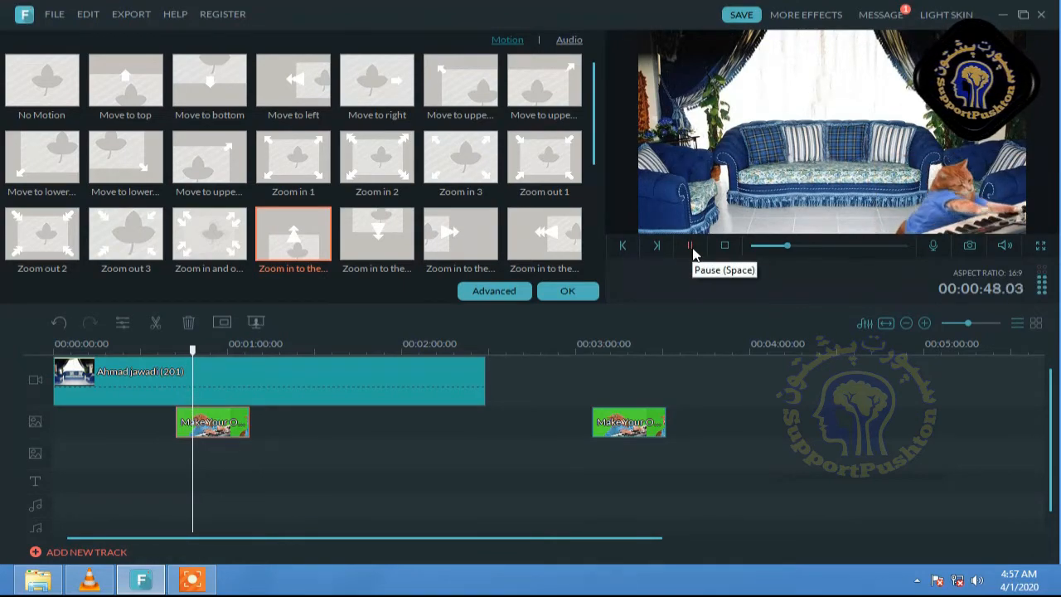
click(691, 247)
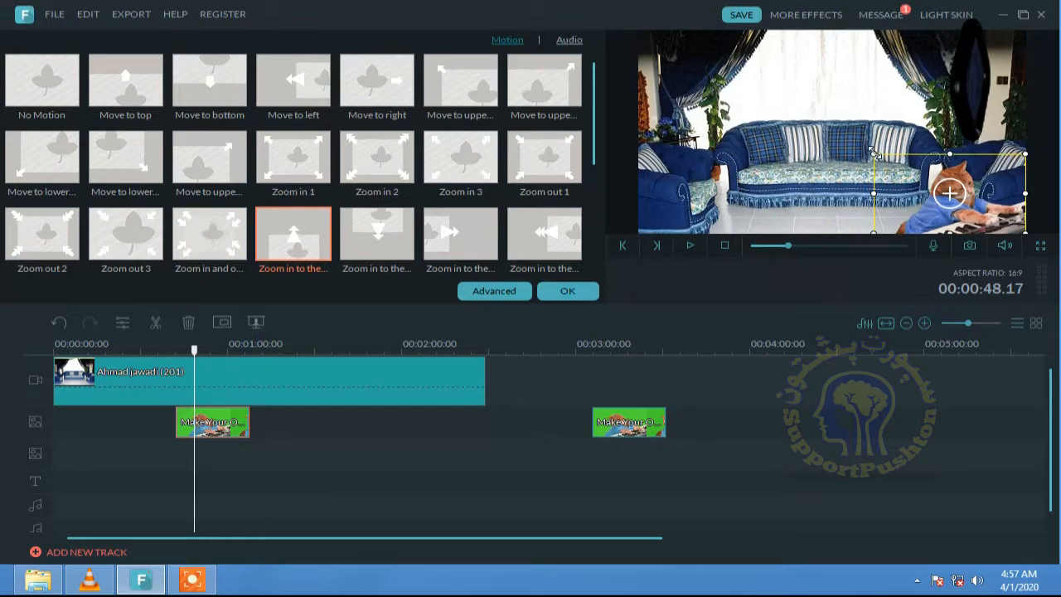
drag(872, 153, 789, 110)
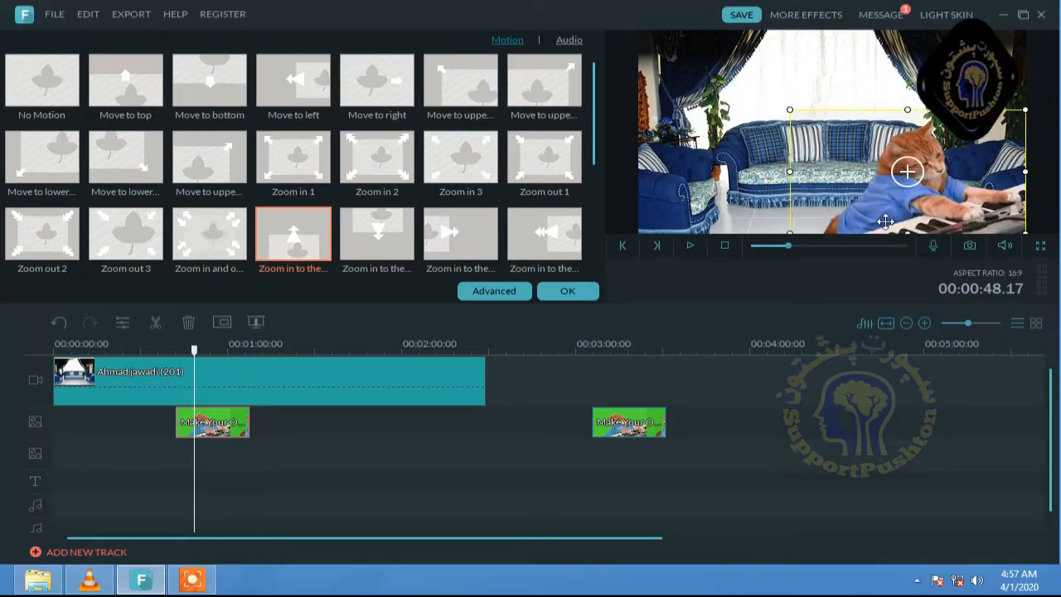
Step: Delete the second, unkeyed cat clip from the overlay track and show the composite at 00:00:52.14
click(619, 425)
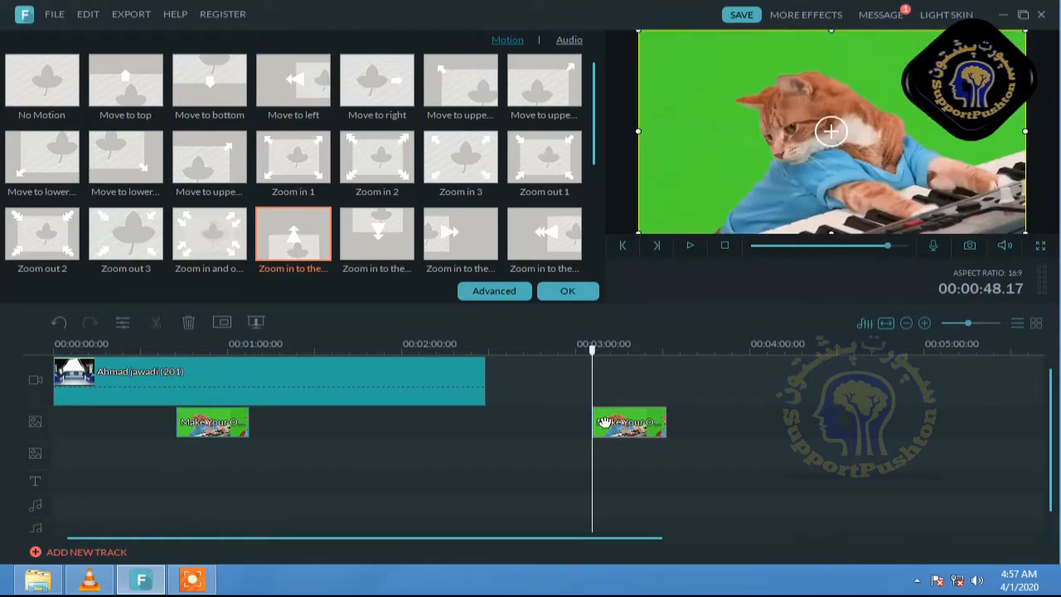
click(189, 323)
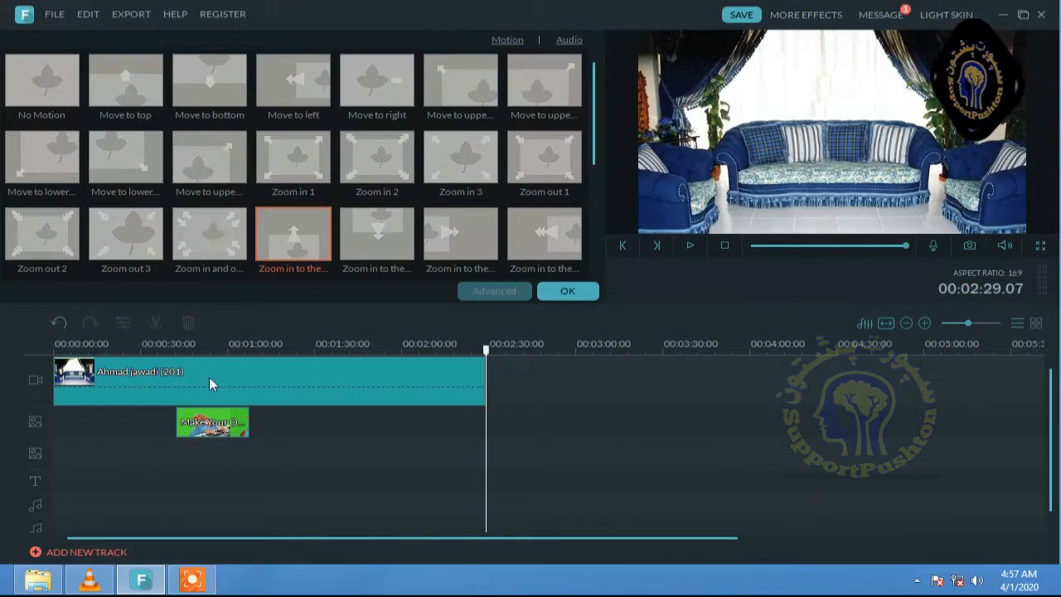
click(206, 353)
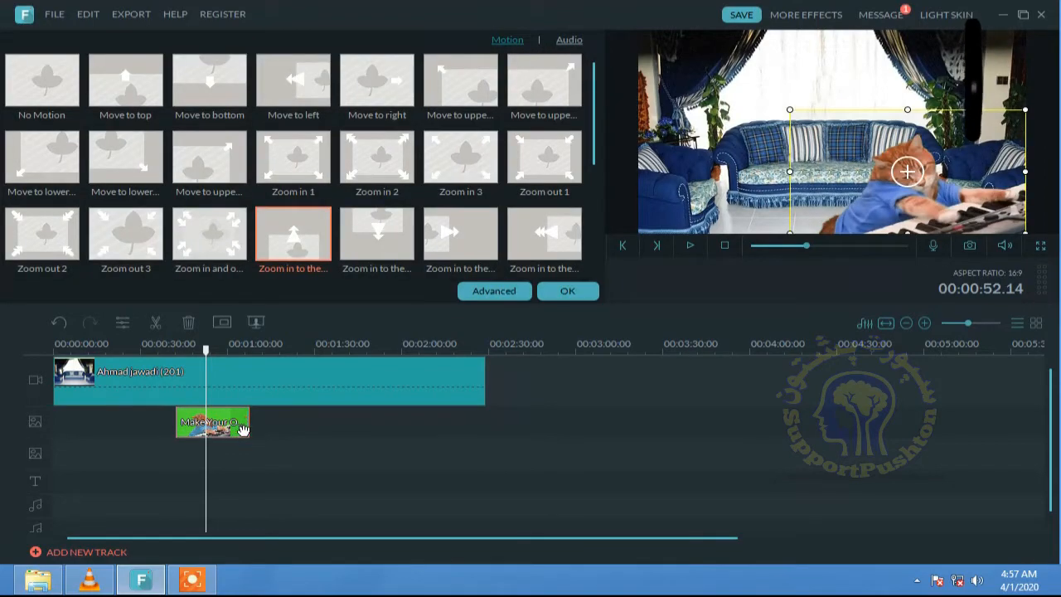
Step: Add the green-screen cat video from the media library to the main video track directly after the sofa image
click(543, 292)
drag(239, 98, 513, 387)
click(516, 383)
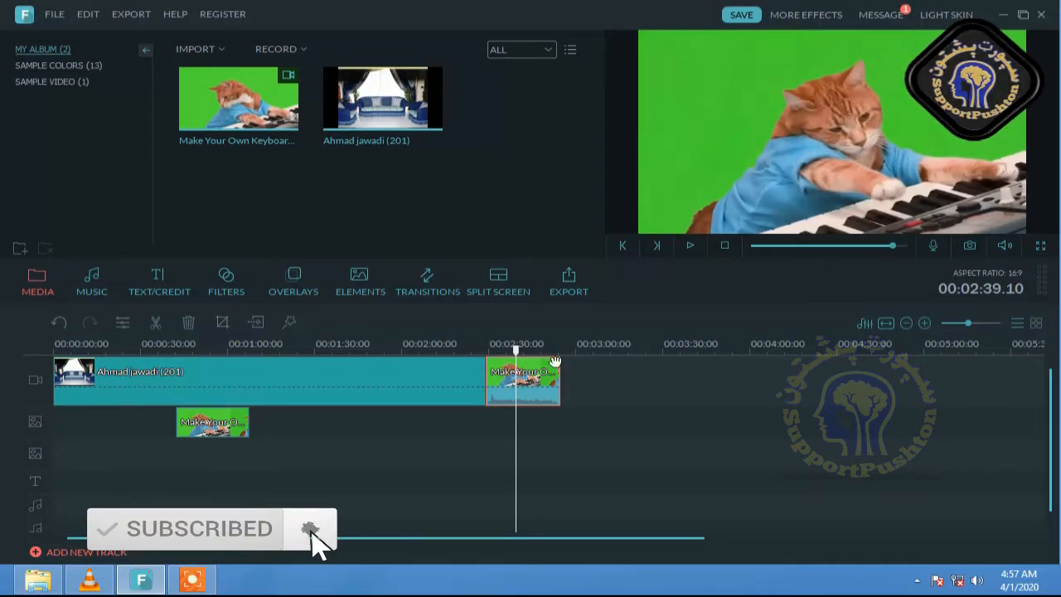
Step: Apply a shadow to the overlay cat clip in the advanced PIP effects, with distance 0, blur 5 and transparency 63
double_click(214, 424)
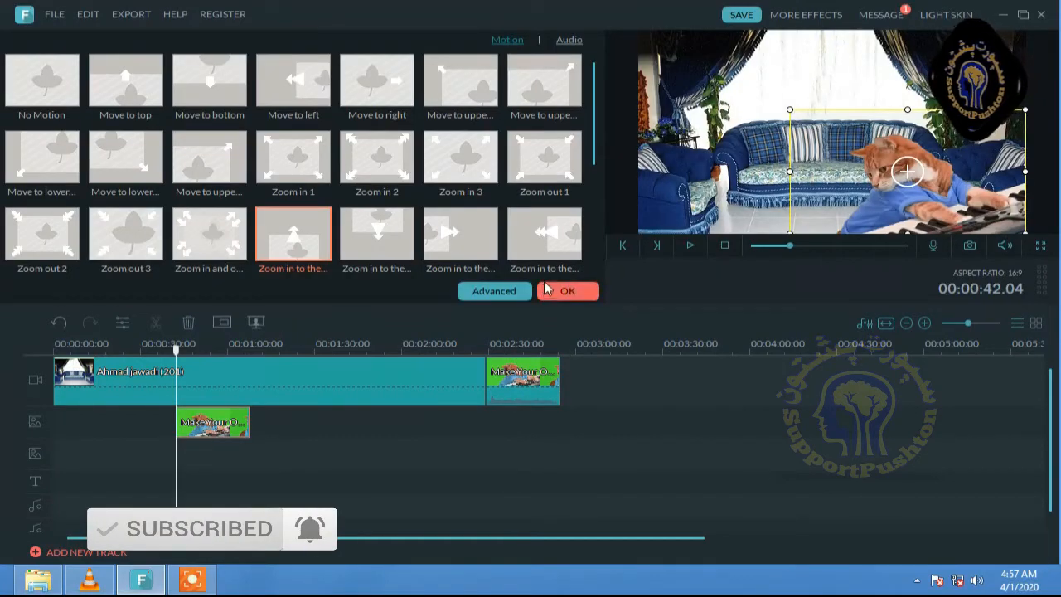
click(510, 292)
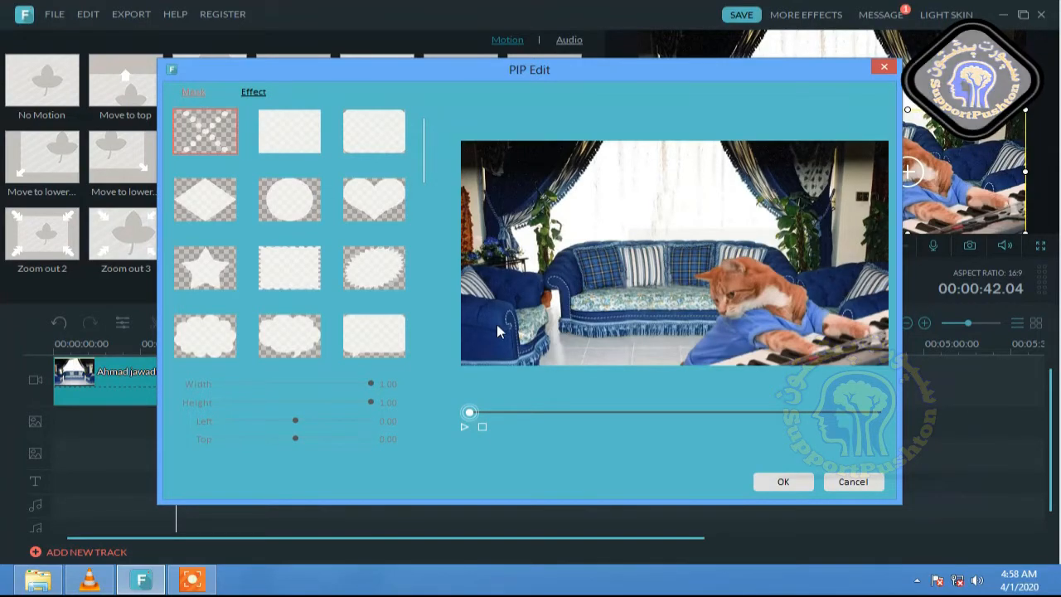
click(256, 93)
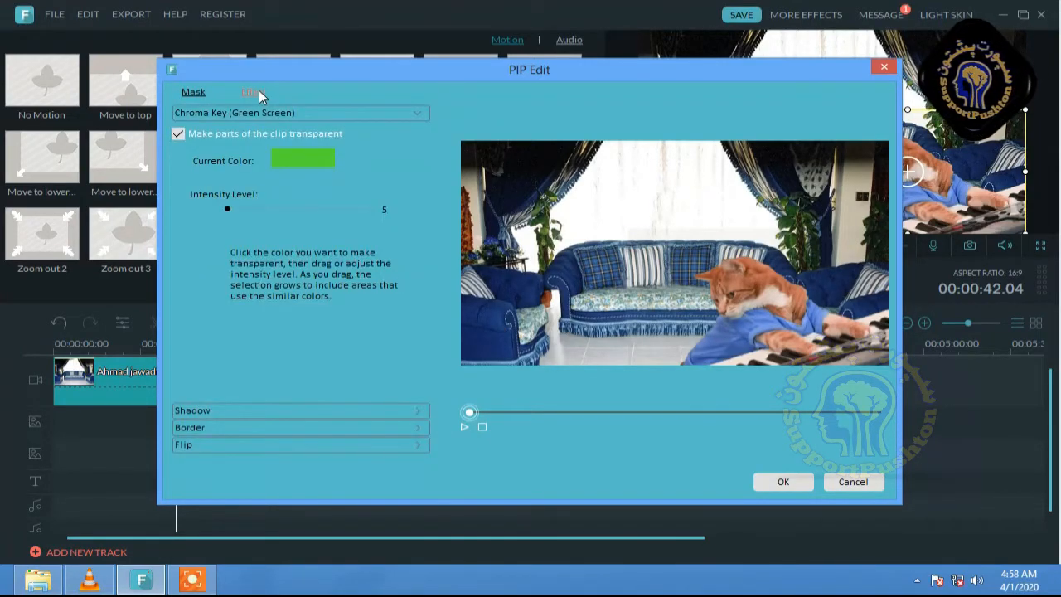
click(199, 410)
click(179, 152)
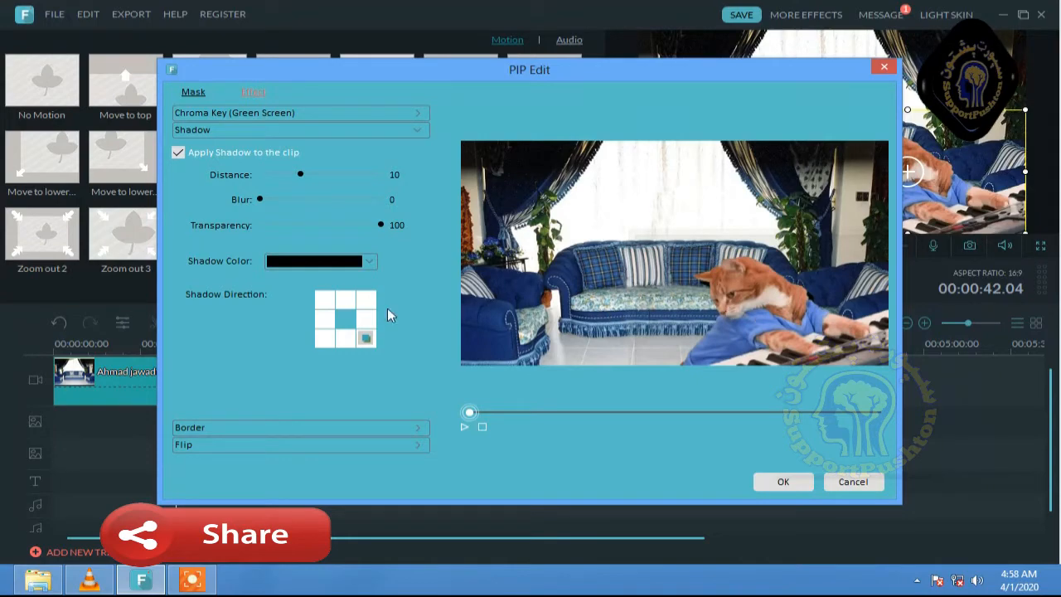
drag(259, 200, 425, 216)
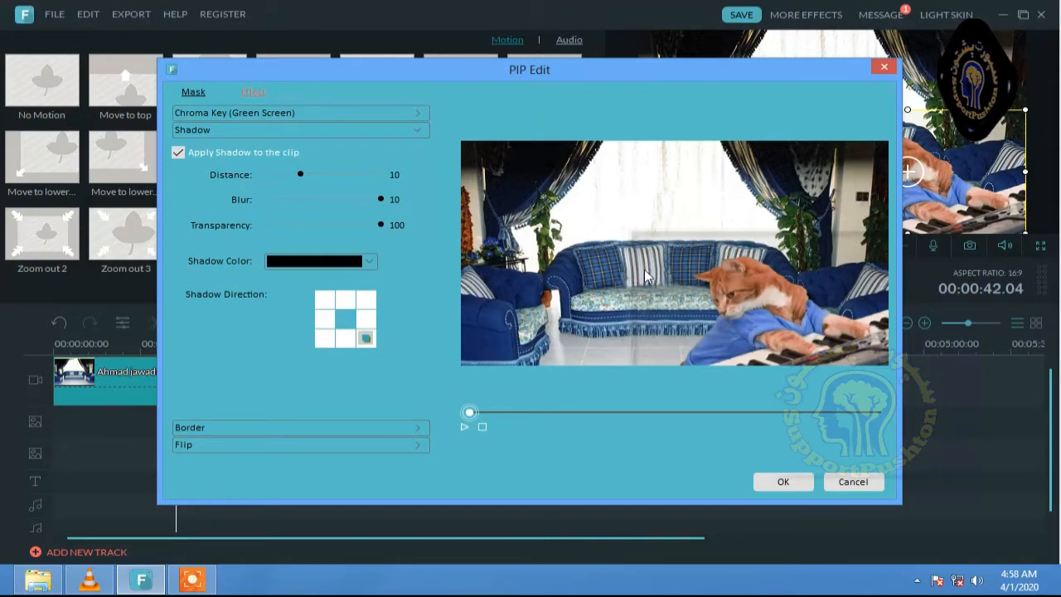
drag(291, 170, 247, 176)
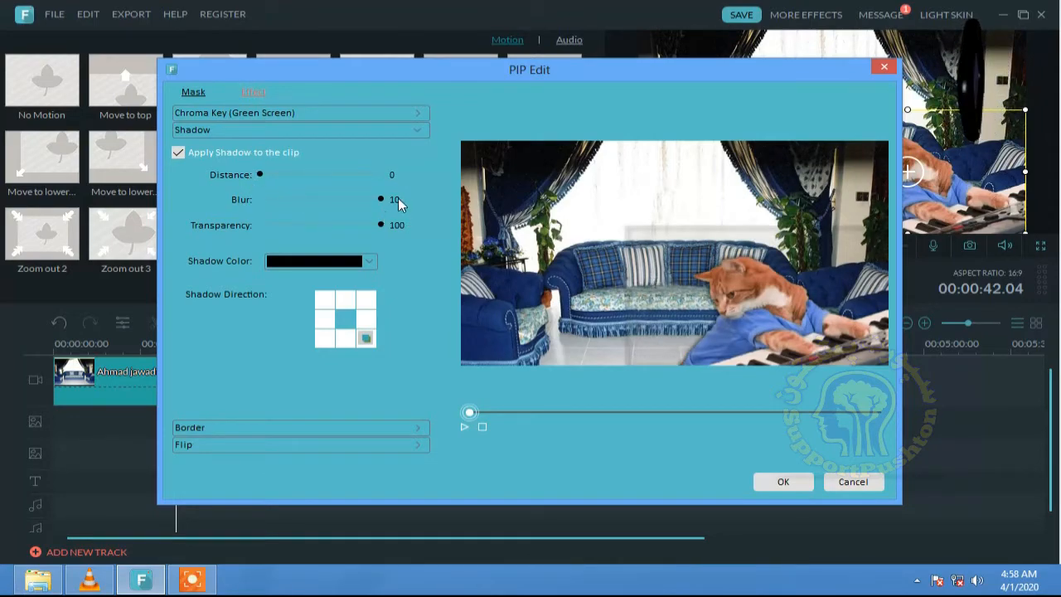
drag(382, 198, 320, 200)
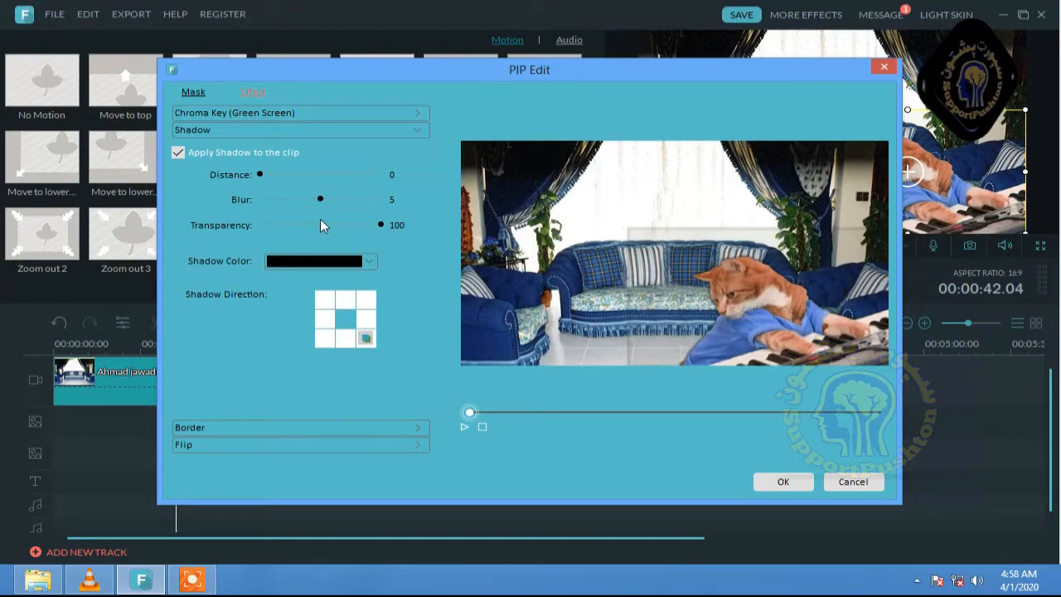
drag(378, 230, 339, 228)
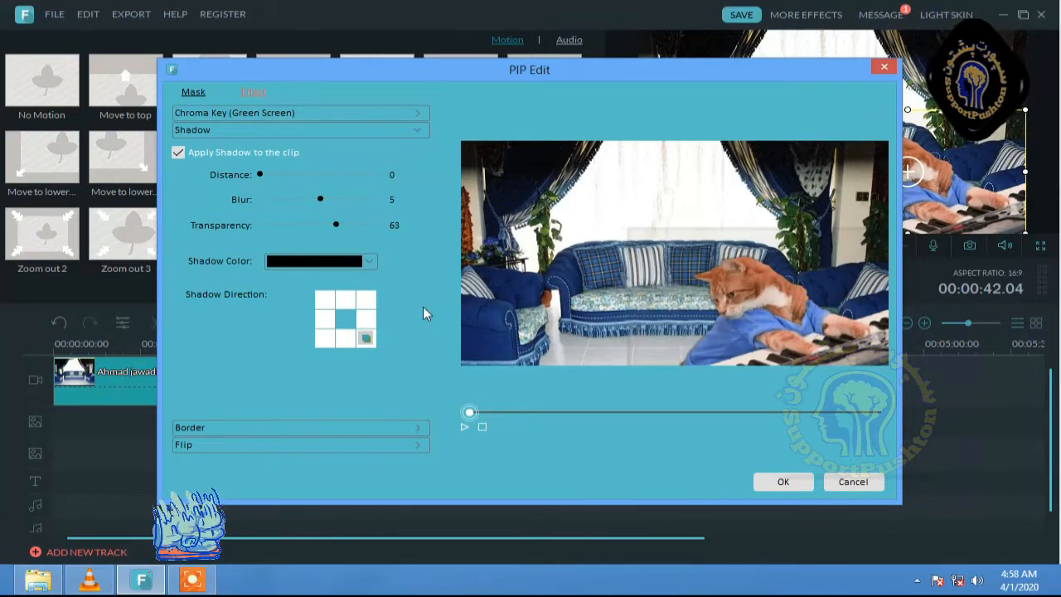
Step: Apply a border to the cat clip and set its gradient start colour to black
click(257, 429)
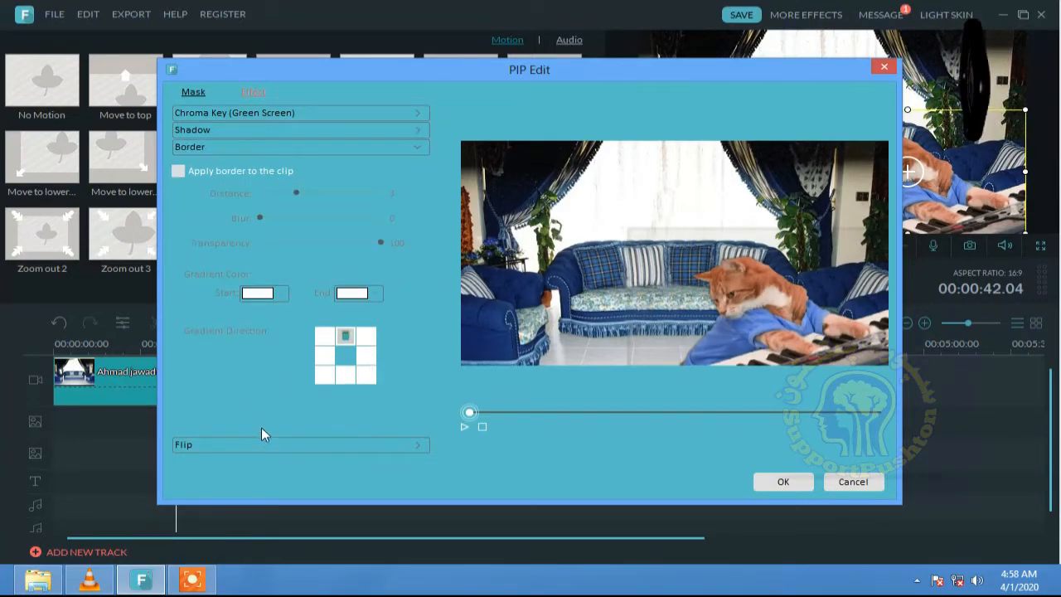
click(176, 170)
click(273, 294)
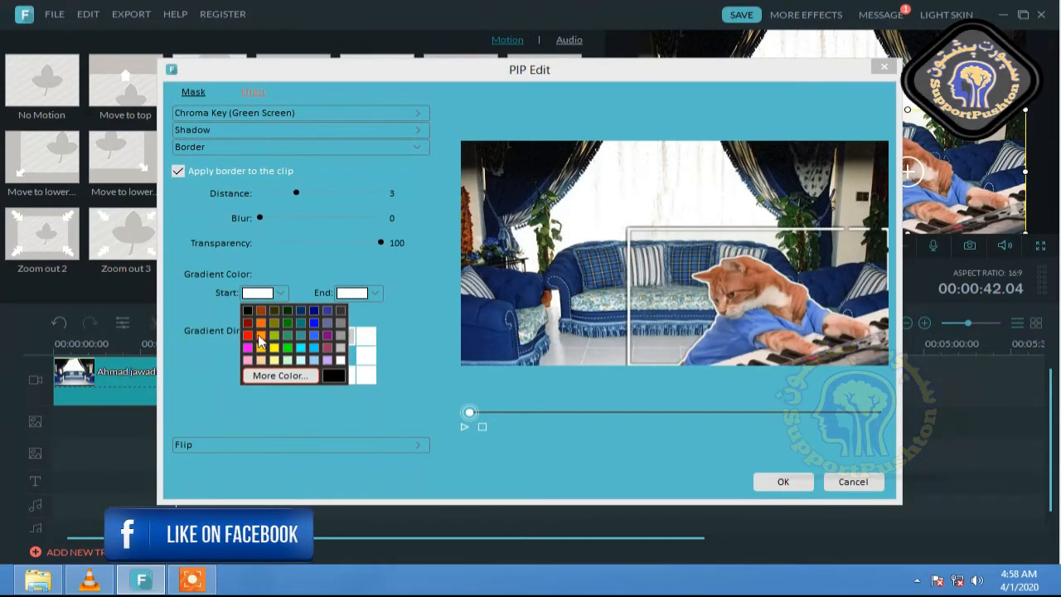
click(247, 310)
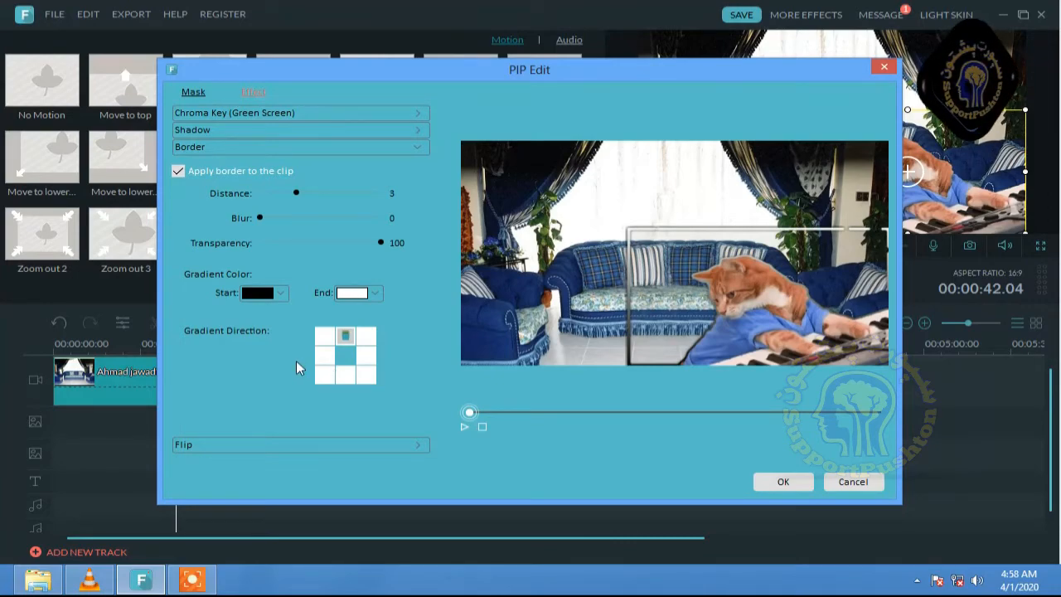
Step: Try several gradient directions for the cat clip's border, finishing with the middle-left direction
click(370, 335)
click(367, 358)
click(365, 374)
click(352, 375)
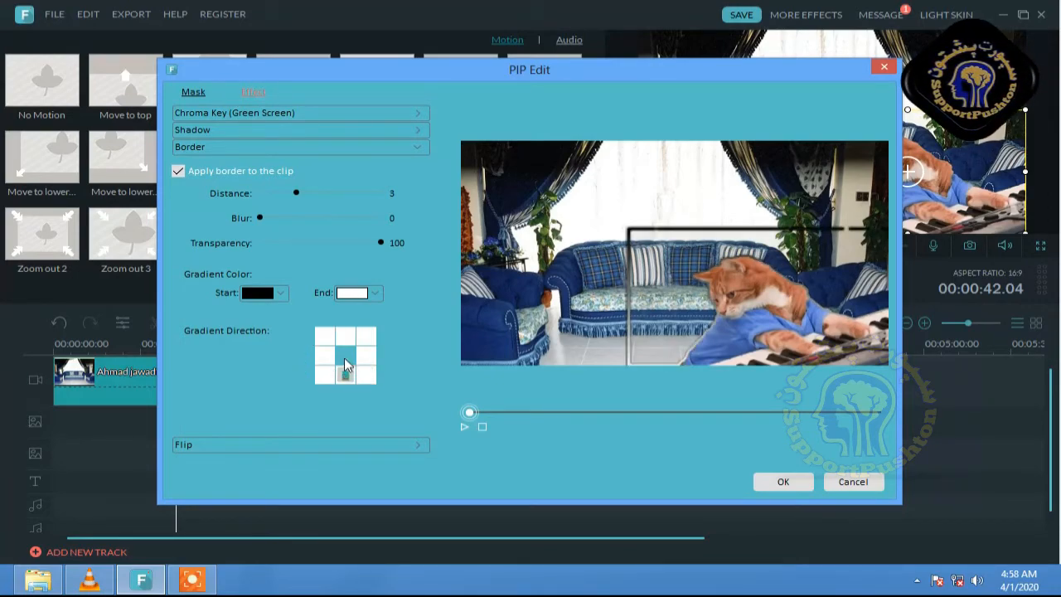
click(370, 377)
click(368, 336)
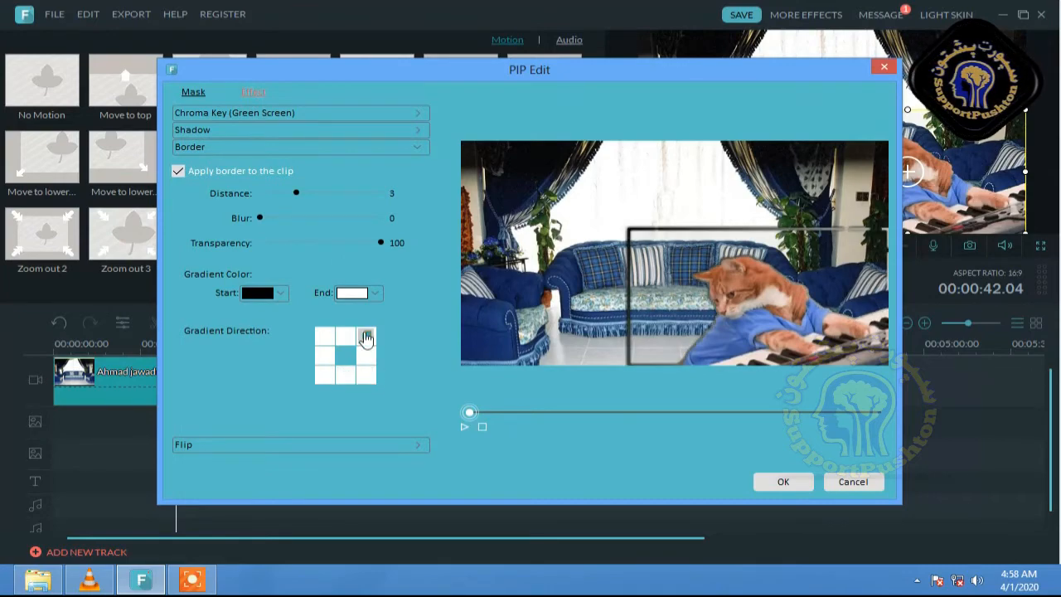
click(347, 338)
click(326, 340)
click(327, 359)
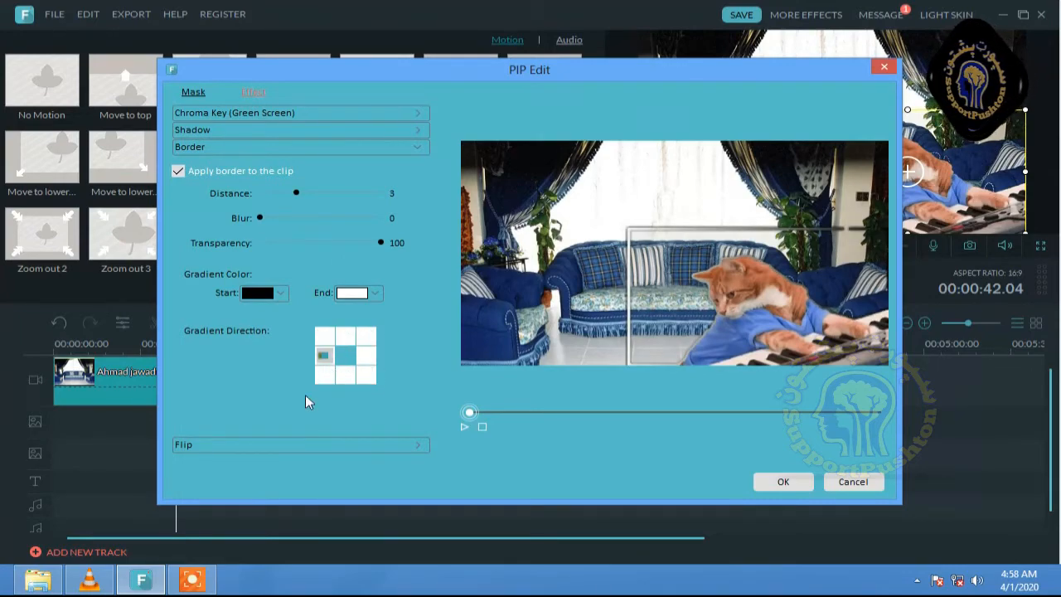
Step: Try rotating the cat clip a full turn counterclockwise and flipping it horizontally and vertically, and discard the PIP edits
click(288, 444)
click(239, 211)
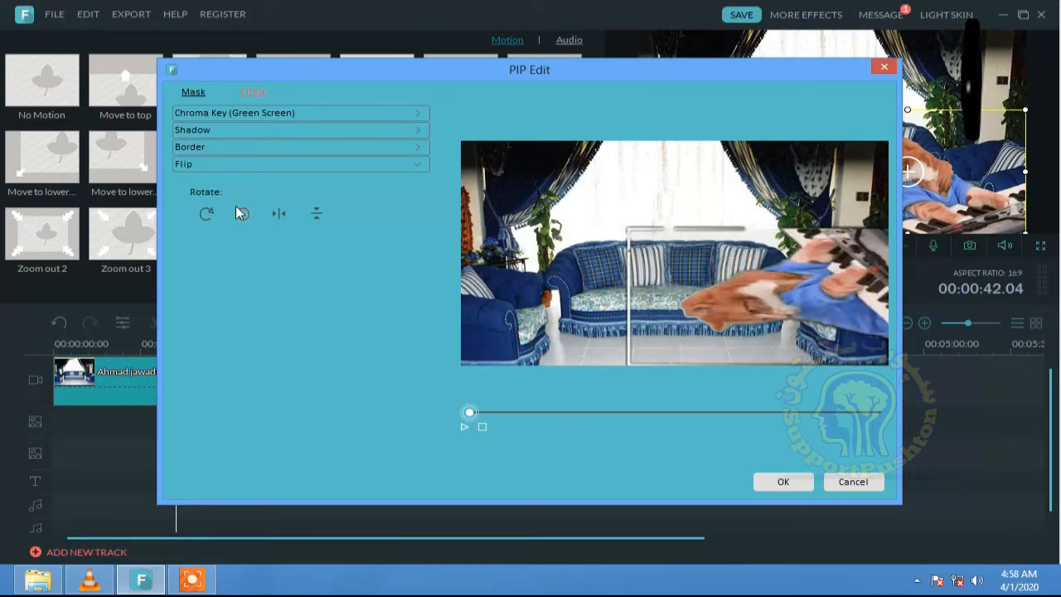
click(239, 210)
click(237, 210)
click(238, 210)
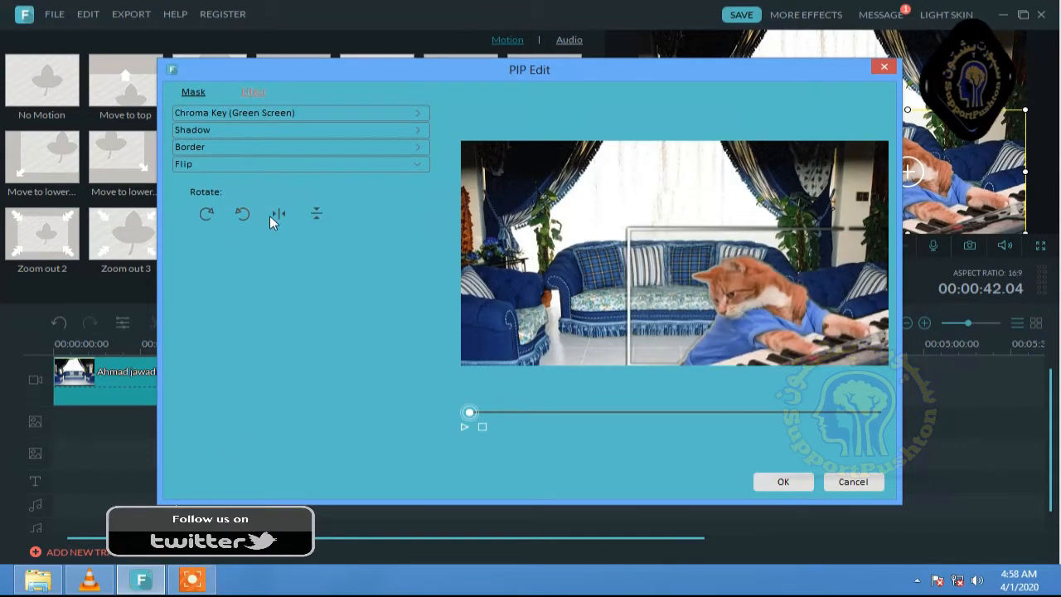
click(276, 217)
click(277, 217)
click(318, 215)
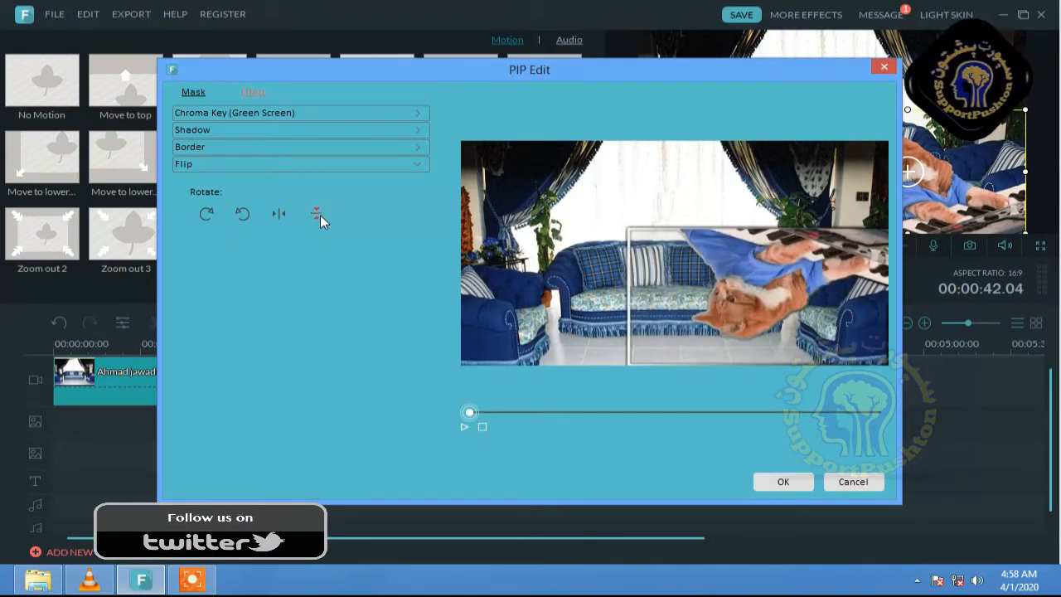
click(320, 215)
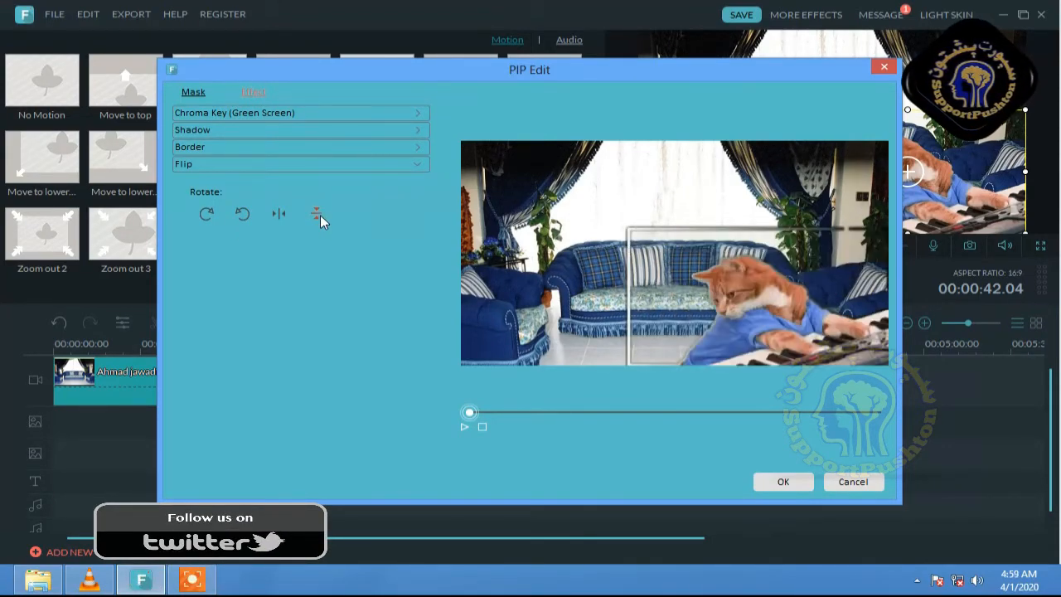
click(853, 481)
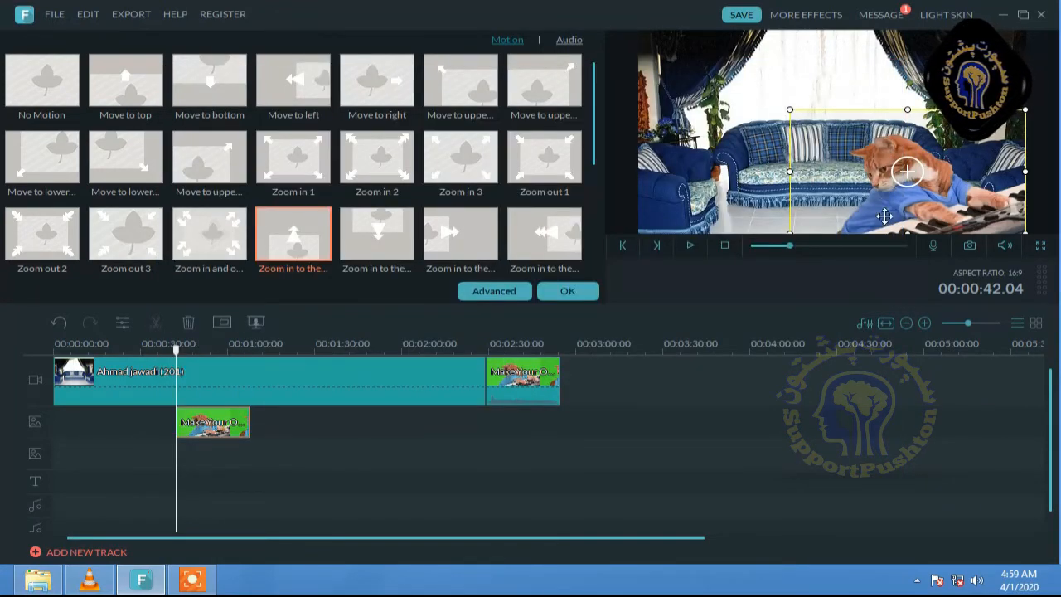
Step: Delete the green-screen cat clip that follows the sofa image on the main video track
double_click(487, 390)
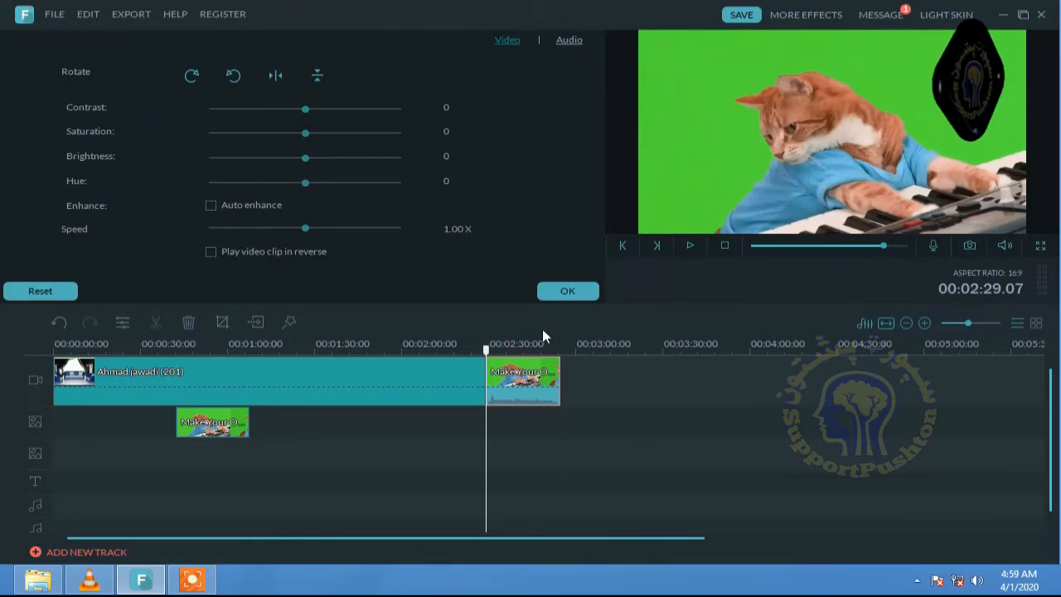
click(190, 324)
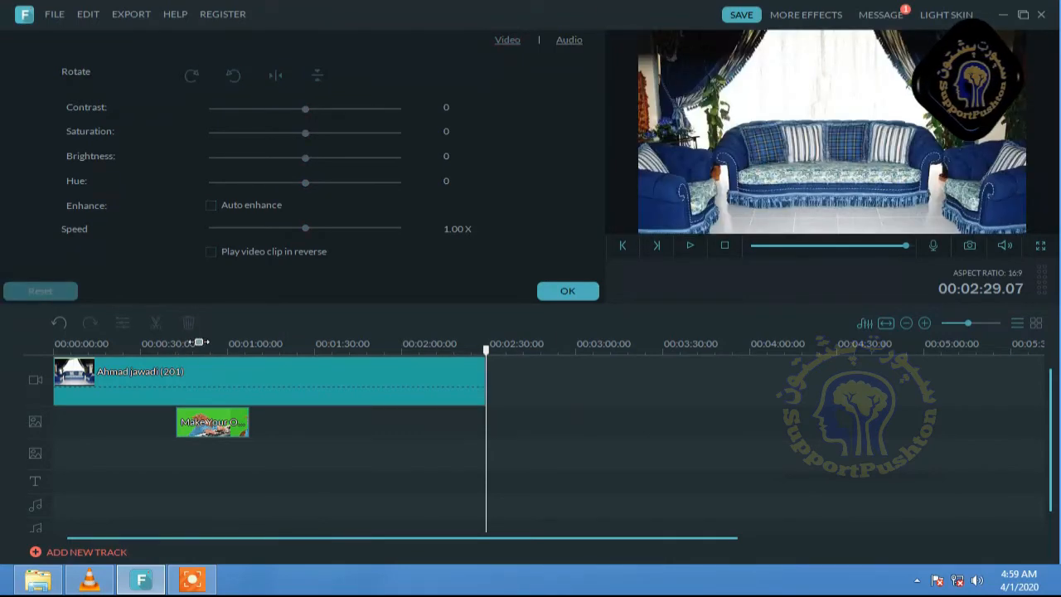
Step: Show the composite at 00:00:50.00, close the overlay clip's motion settings, and view the composite at 00:00:57.03
click(199, 344)
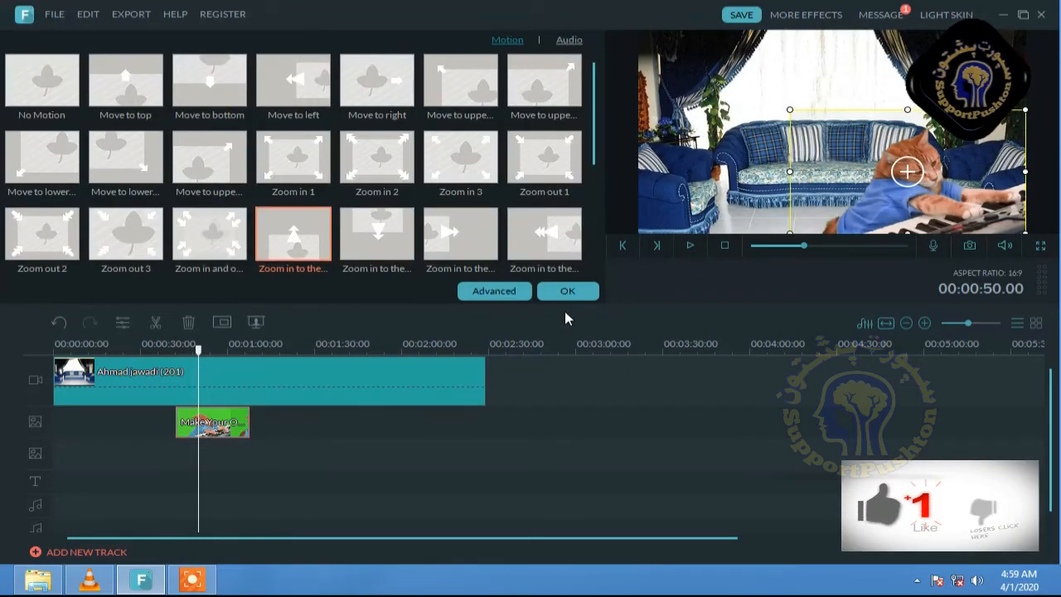
click(563, 292)
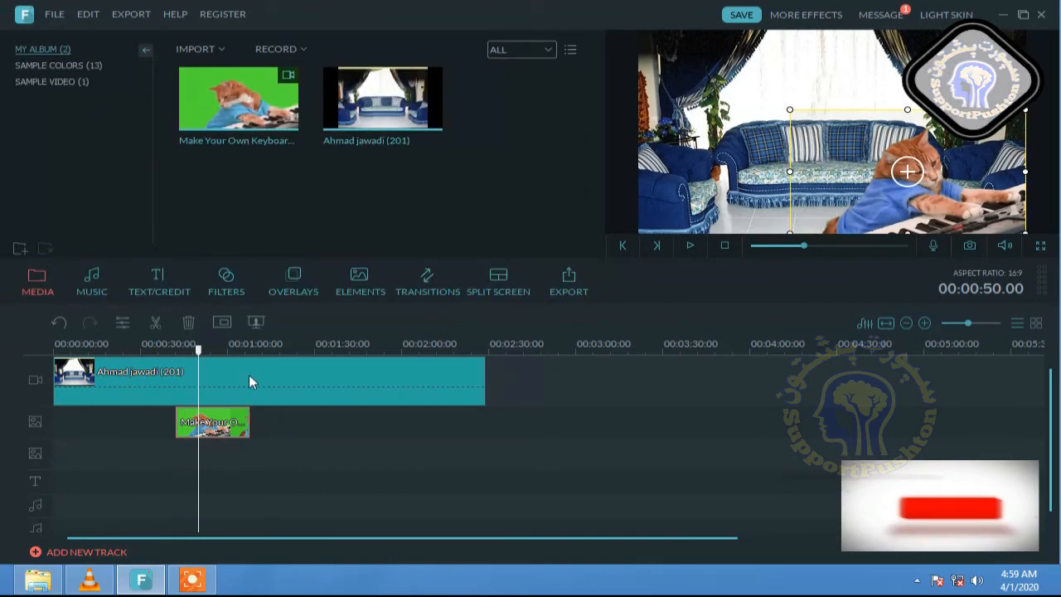
drag(199, 352, 220, 393)
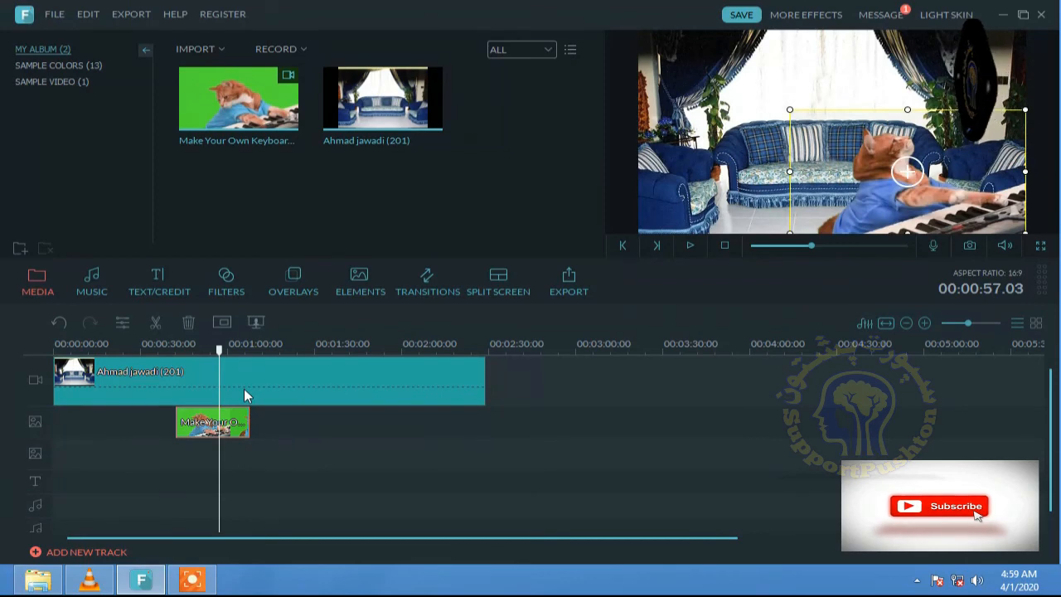